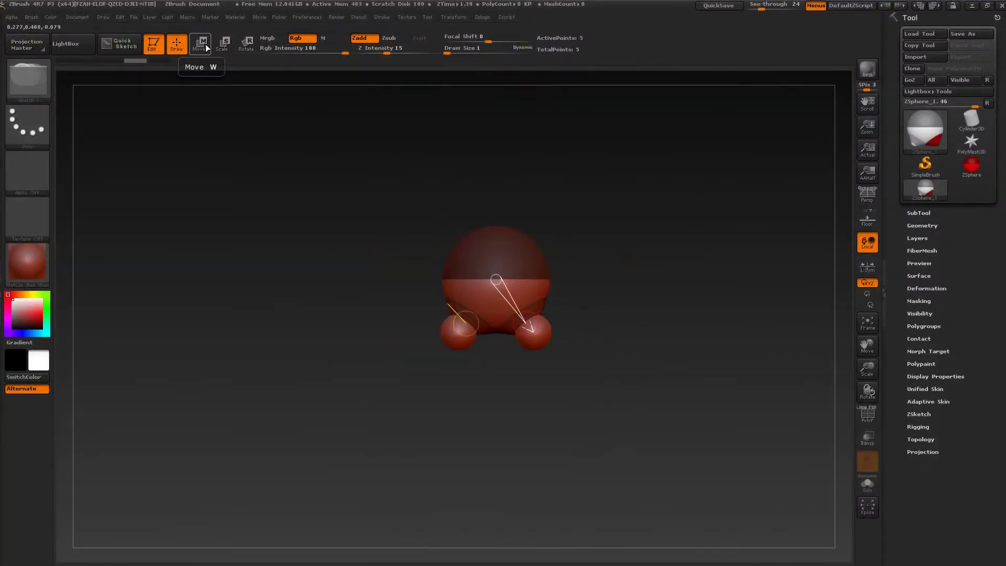
# - Try moving the mirrored leg spheres down to lengthen the legs and scaling down the root sphere
pyautogui.click(199, 47)
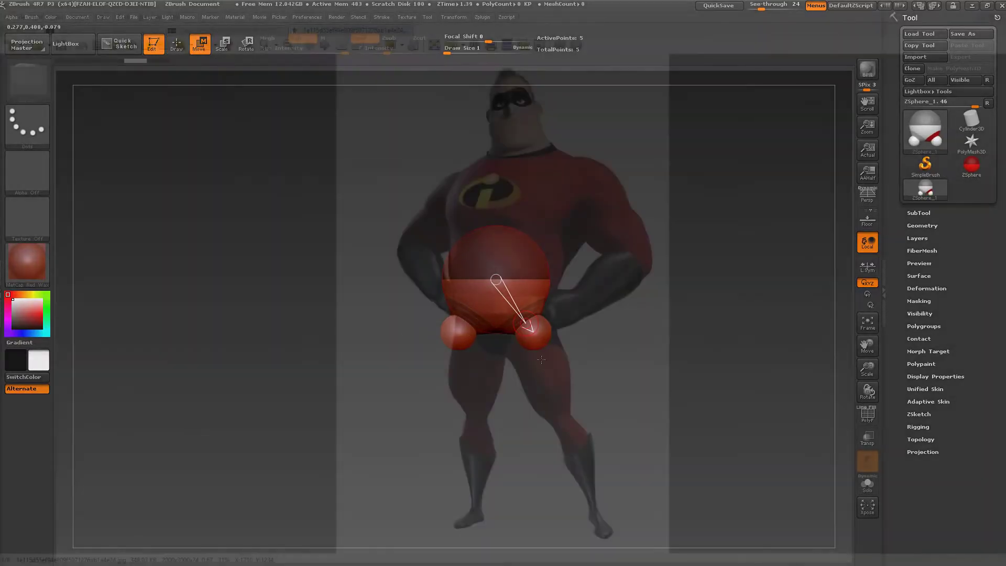
pyautogui.moveTo(540, 339); pyautogui.dragTo(545, 399)
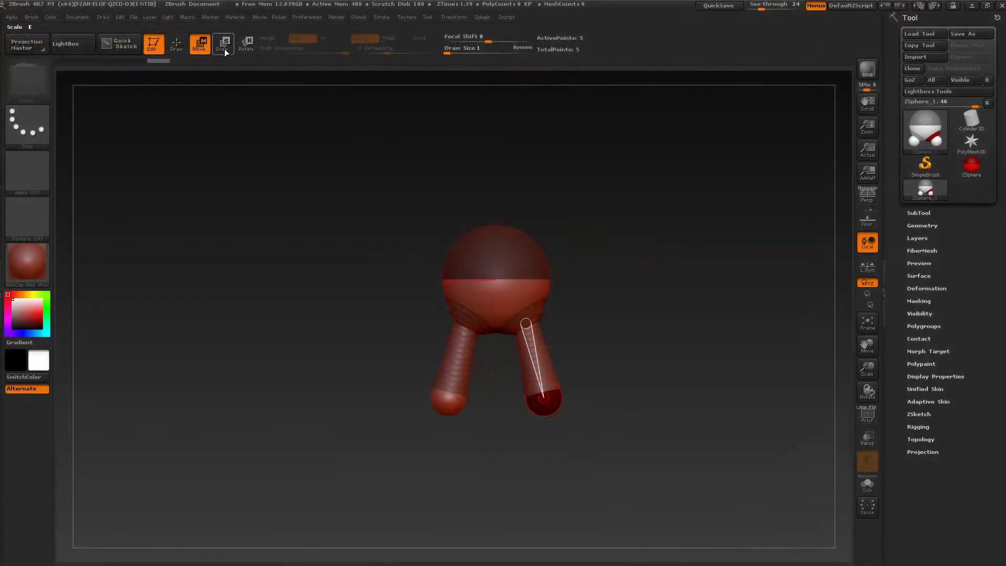
pyautogui.click(225, 45)
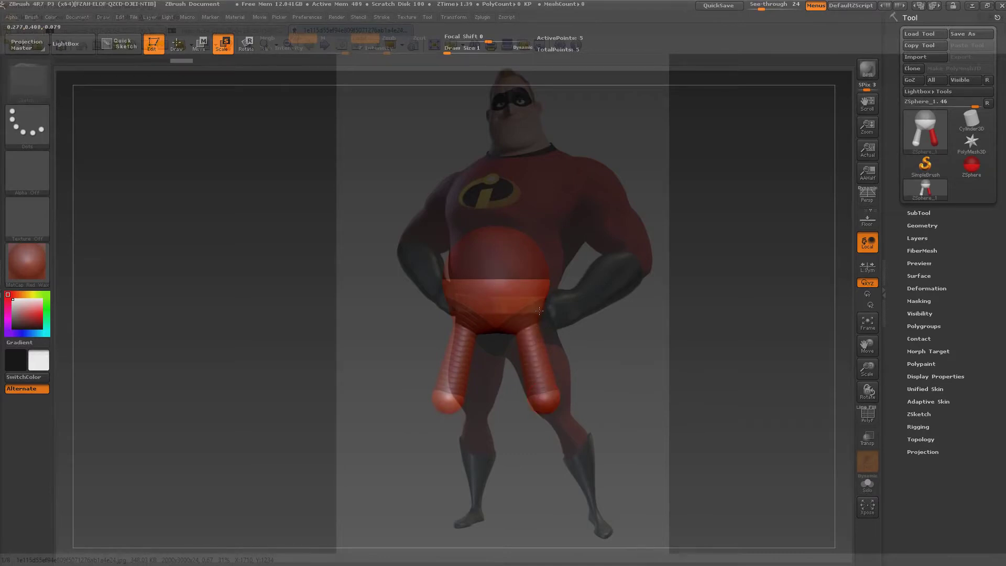
pyautogui.moveTo(545, 320); pyautogui.dragTo(533, 289)
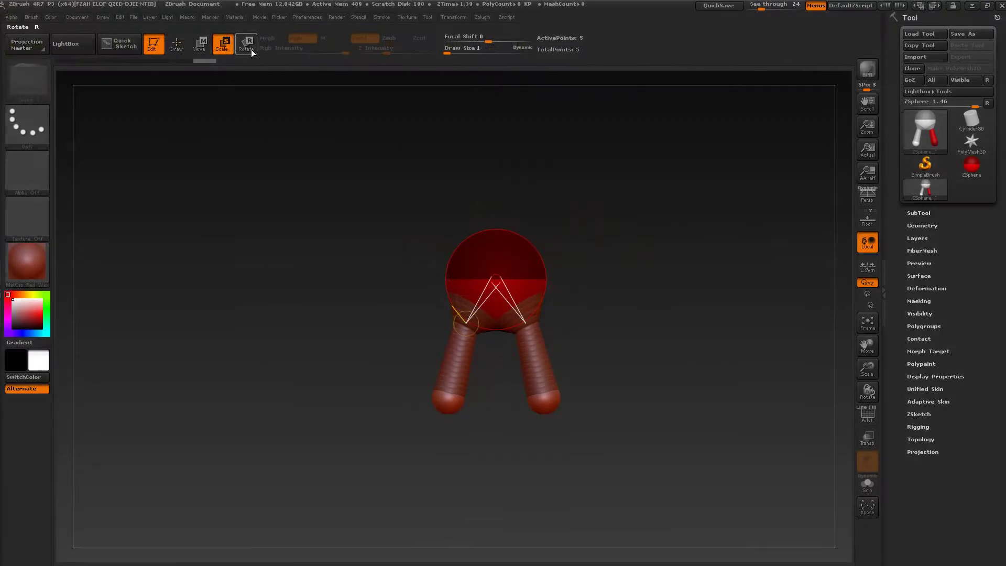
# - Try rotating the legs, and insert a mirrored mid-leg sphere and shift it outward
pyautogui.click(250, 47)
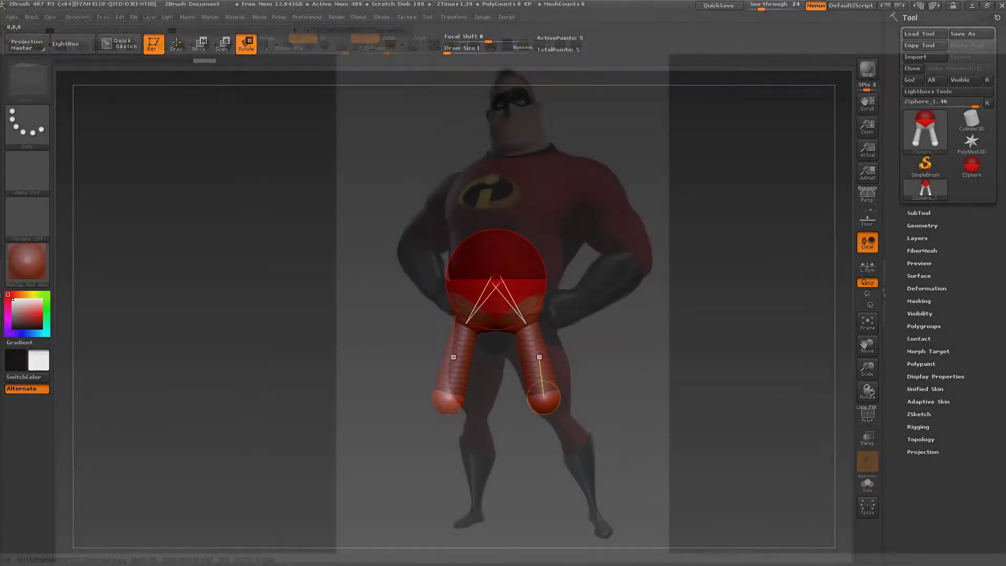
pyautogui.moveTo(540, 361); pyautogui.dragTo(603, 364)
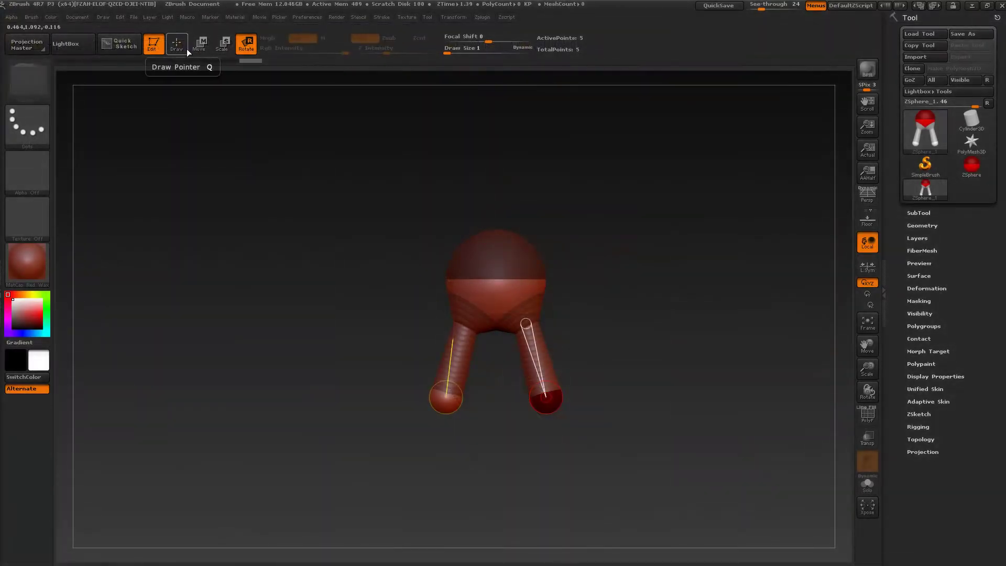
pyautogui.click(178, 45)
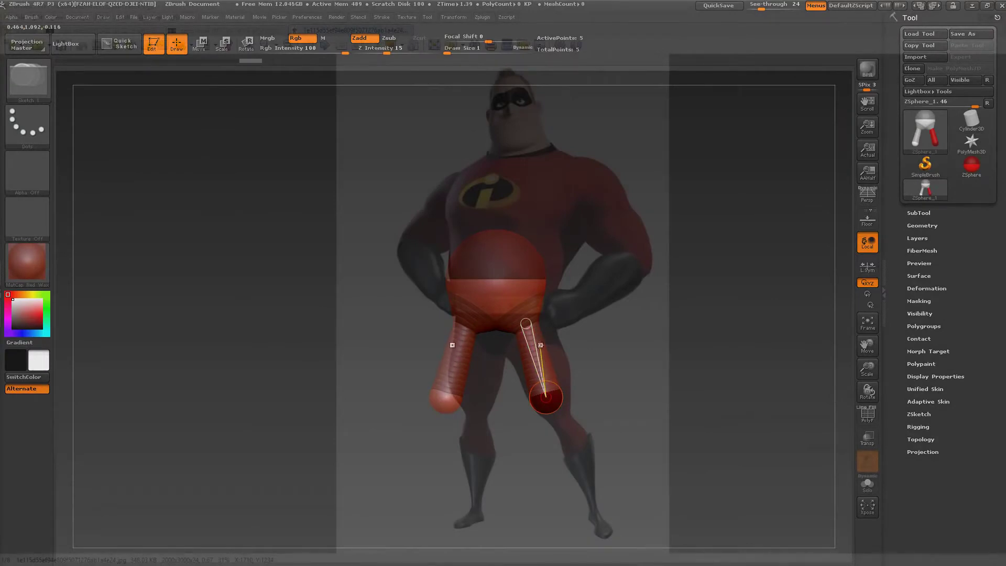
pyautogui.click(540, 352)
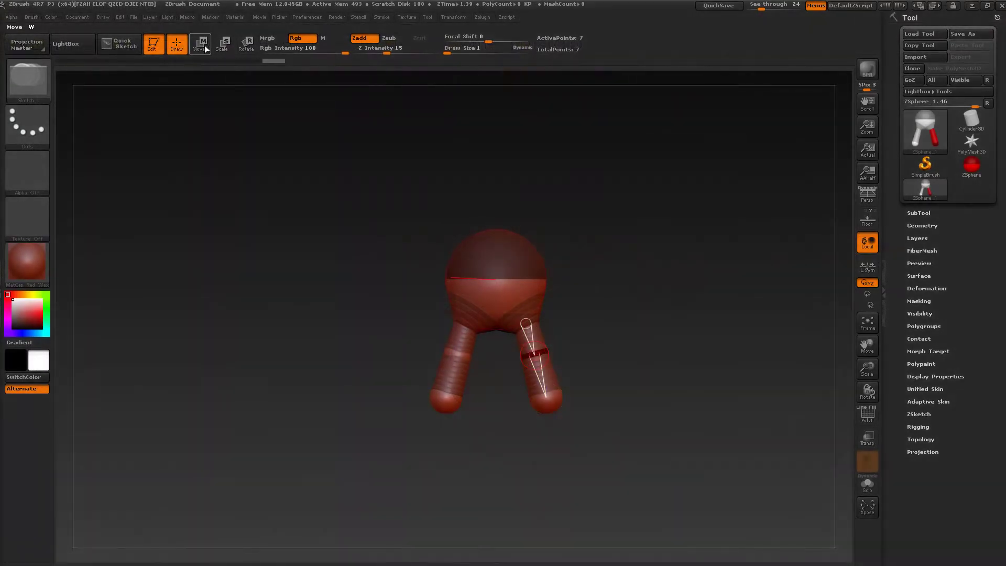
pyautogui.click(199, 44)
pyautogui.moveTo(539, 354)
pyautogui.mouseDown()
pyautogui.moveTo(553, 348)
pyautogui.moveTo(529, 356)
pyautogui.moveTo(550, 350)
pyautogui.mouseUp()
pyautogui.moveTo(650, 329); pyautogui.dragTo(605, 348)
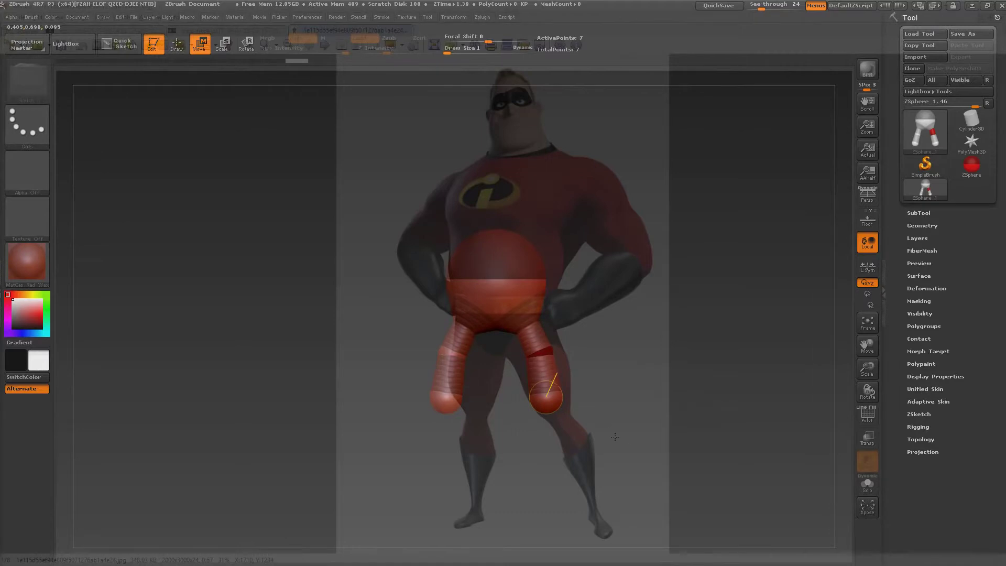
# - Undo the trial leg edits back to the root sphere with one mirrored pair of child spheres
pyautogui.hotkey('ctrl', 'z')
pyautogui.hotkey('ctrl', 'z')
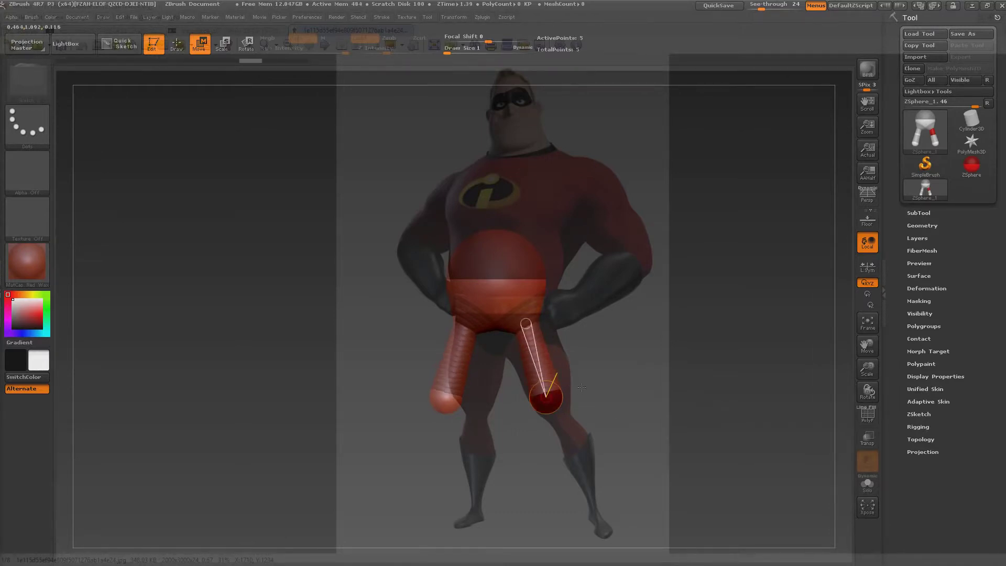
pyautogui.hotkey('ctrl', 'z')
pyautogui.hotkey('ctrl', 'z')
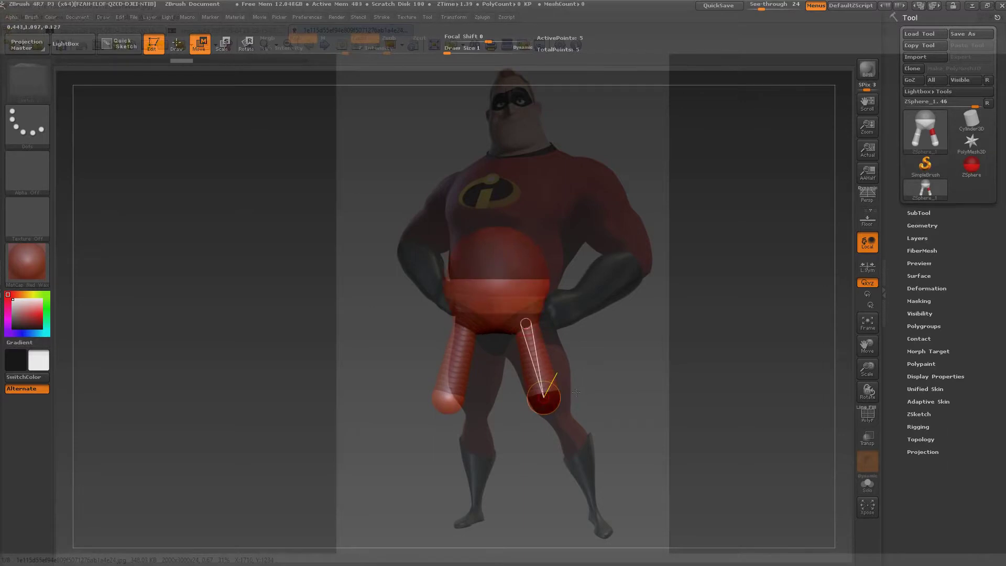
pyautogui.hotkey('ctrl', 'z')
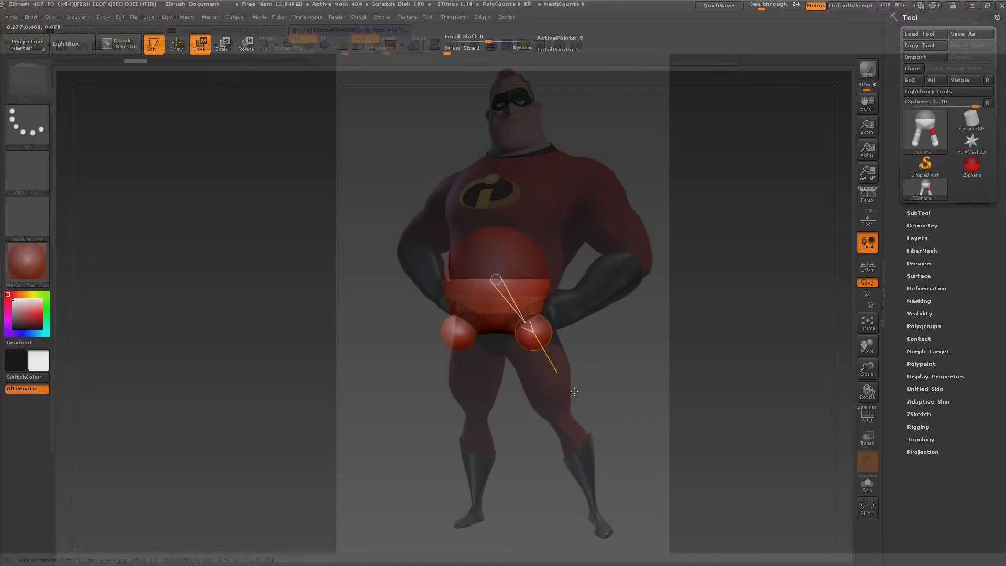
pyautogui.hotkey('ctrl', 'z')
# - Extend the mirrored leg spheres to the reference's knees and scale the root sphere down to fit the pelvis
pyautogui.moveTo(589, 380)
pyautogui.mouseDown()
pyautogui.moveTo(556, 347)
pyautogui.moveTo(534, 351)
pyautogui.moveTo(542, 367)
pyautogui.moveTo(580, 362)
pyautogui.moveTo(598, 389)
pyautogui.moveTo(595, 375)
pyautogui.mouseUp()
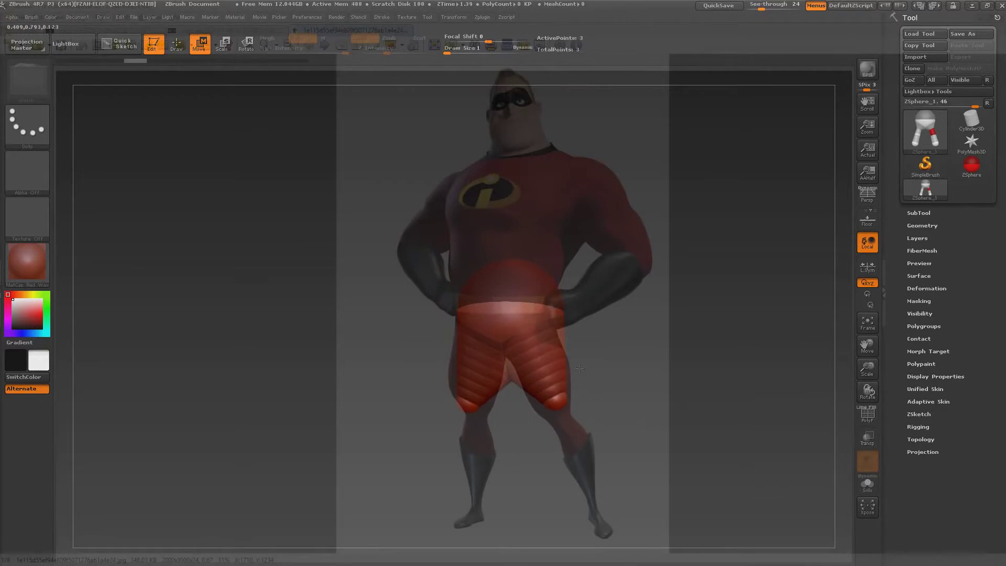
pyautogui.press('Escape')
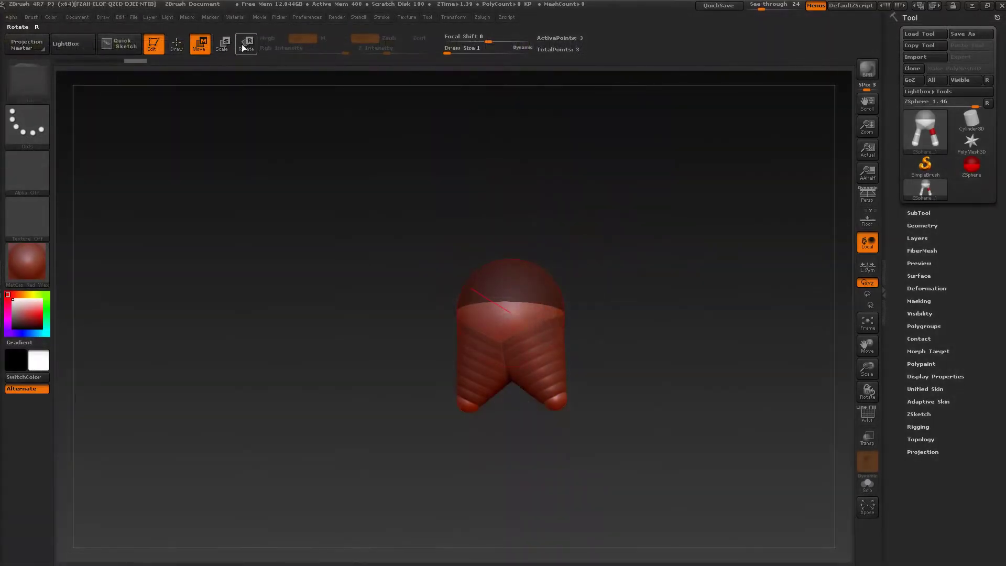
pyautogui.click(224, 46)
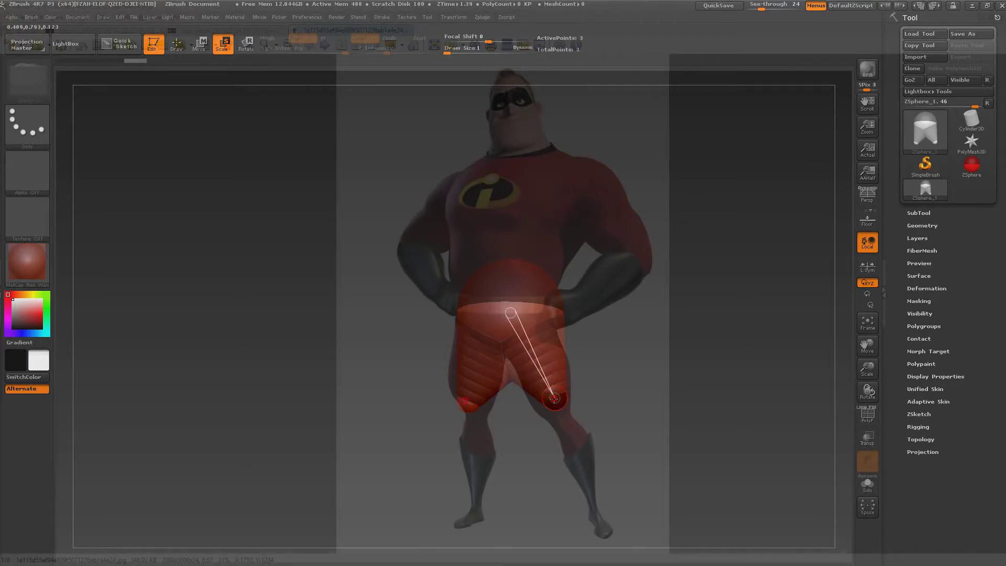
pyautogui.moveTo(555, 312); pyautogui.dragTo(566, 285)
pyautogui.moveTo(588, 369)
pyautogui.mouseDown()
pyautogui.moveTo(582, 338)
pyautogui.moveTo(557, 348)
pyautogui.moveTo(591, 381)
pyautogui.mouseUp()
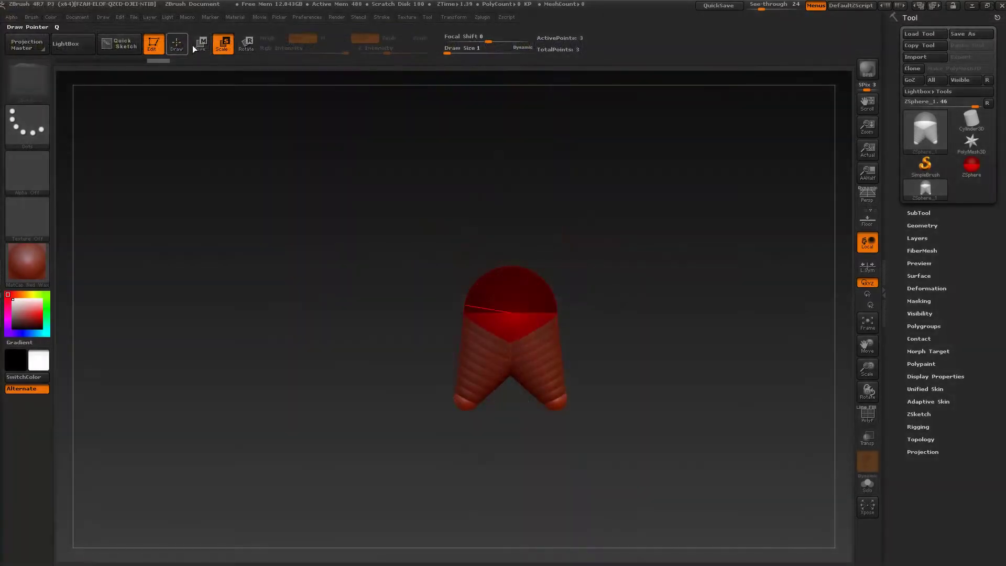
pyautogui.click(199, 44)
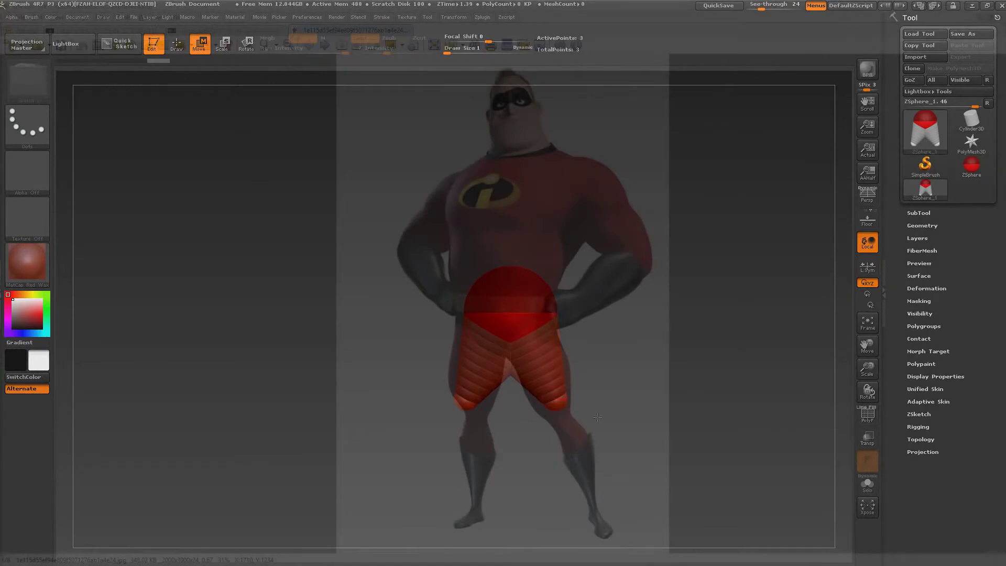
pyautogui.moveTo(548, 364); pyautogui.dragTo(522, 343)
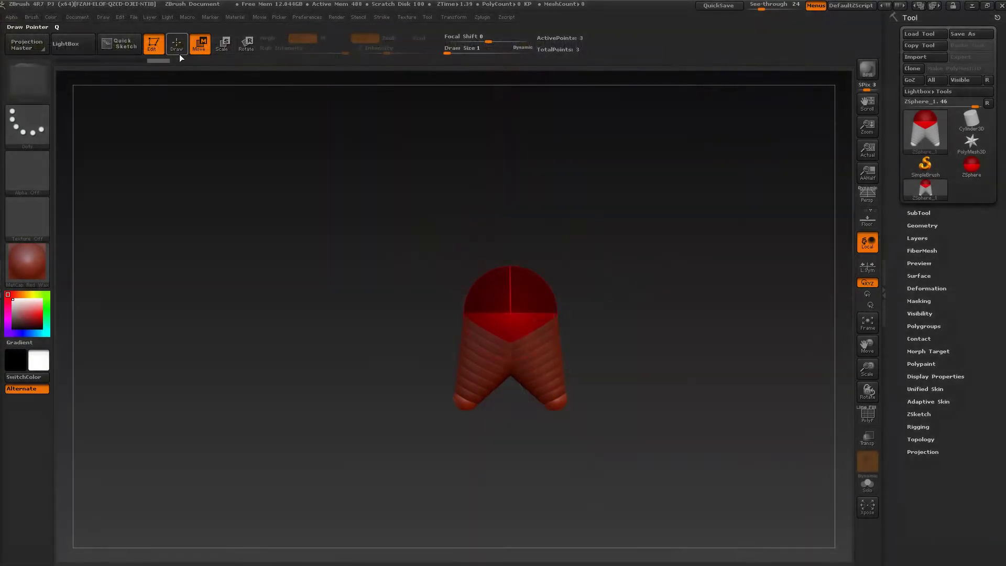
# - Insert mirrored hip spheres between the root and legs, and scale them with the legs swung outward
pyautogui.click(177, 45)
pyautogui.moveTo(549, 328); pyautogui.dragTo(553, 327)
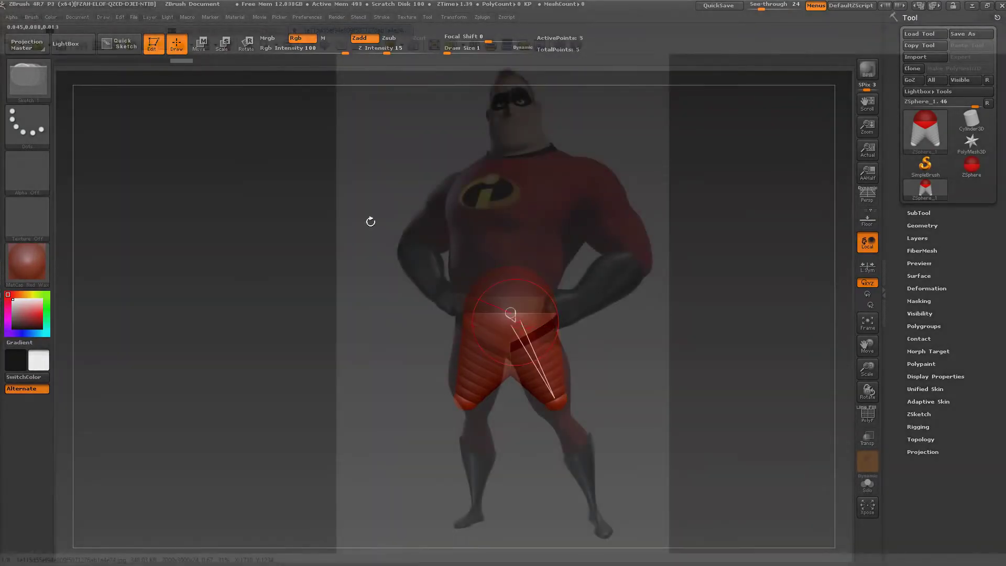
pyautogui.press('w')
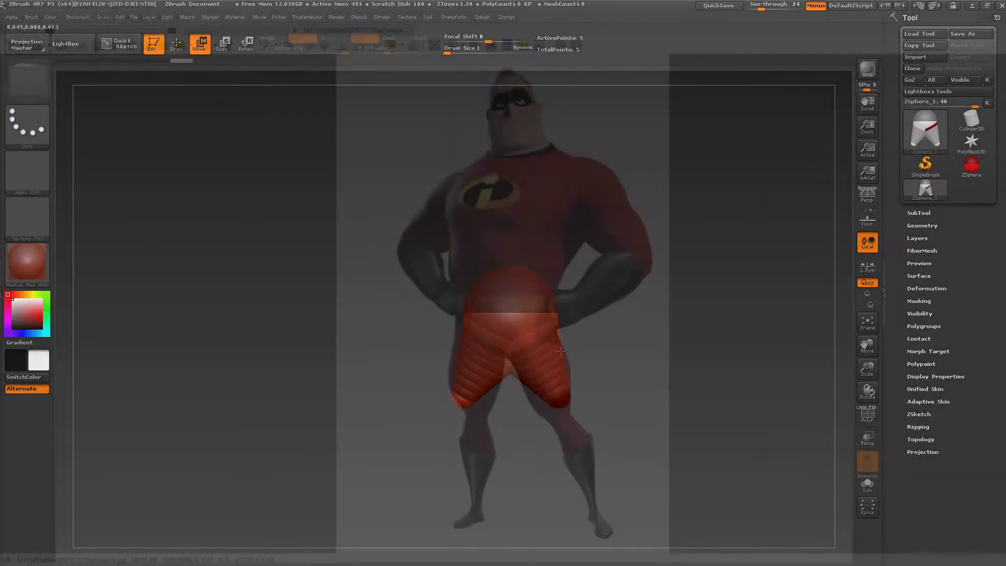
pyautogui.moveTo(560, 351); pyautogui.dragTo(581, 281)
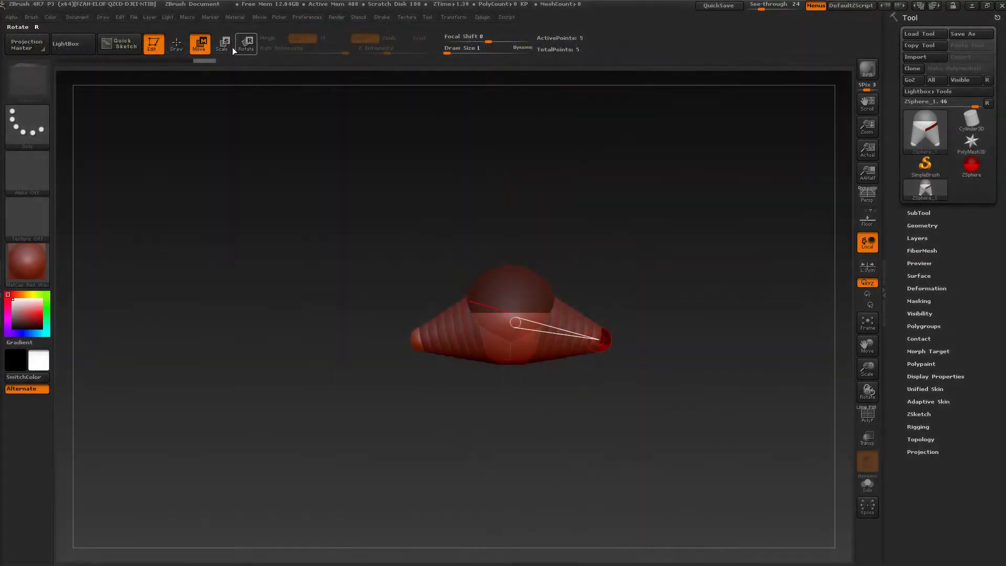
pyautogui.click(223, 43)
pyautogui.moveTo(524, 349); pyautogui.dragTo(556, 280)
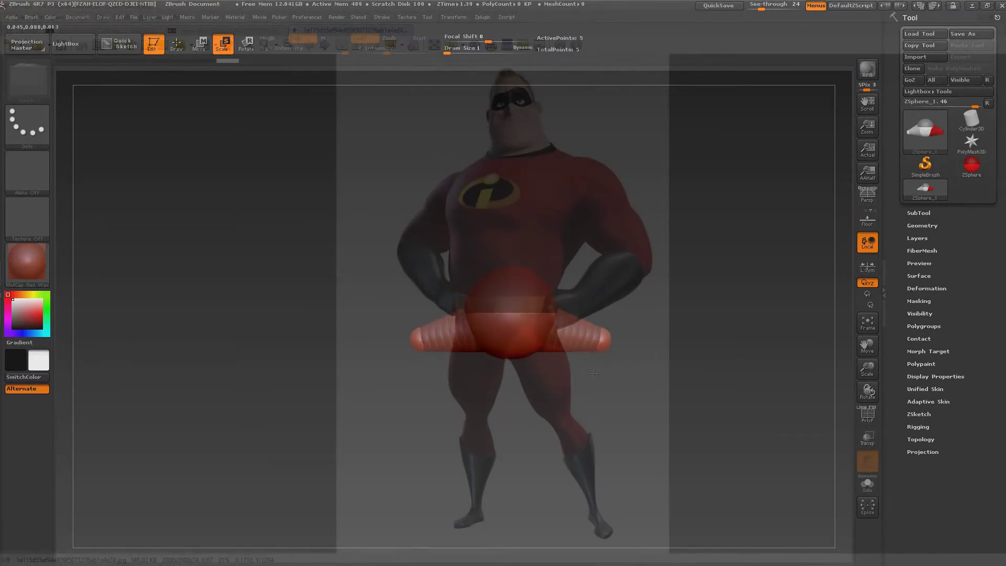
# - Try stretching the leg end spheres straight out to the sides
pyautogui.press('w')
pyautogui.moveTo(605, 342); pyautogui.dragTo(662, 305)
pyautogui.moveTo(617, 399); pyautogui.dragTo(585, 448)
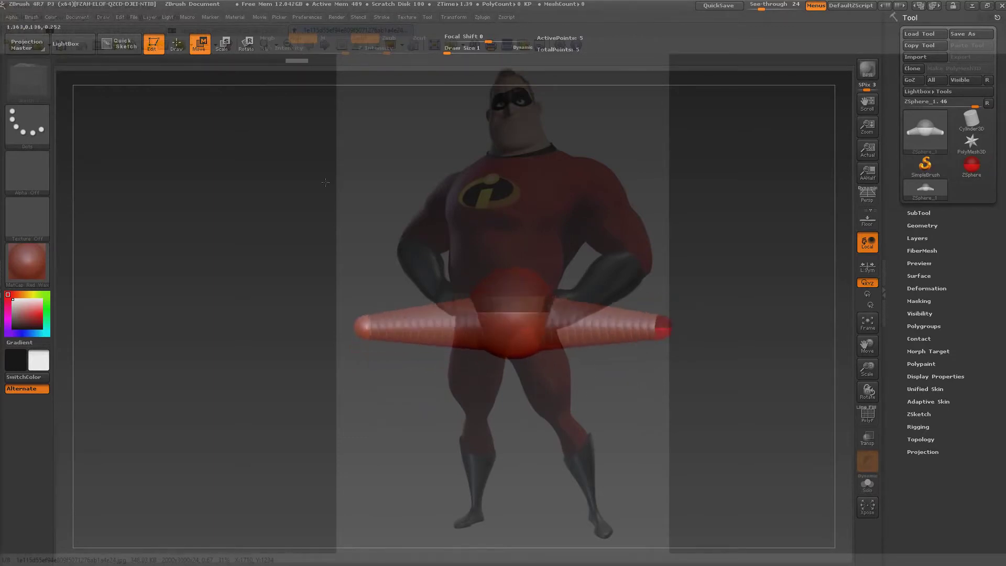
pyautogui.hotkey('shift', 'z')
pyautogui.hotkey('shift', 'z')
# - Bring the leg end spheres down to the reference's knees and position the hip spheres to shape the thighs
pyautogui.moveTo(665, 339); pyautogui.dragTo(567, 419)
pyautogui.moveTo(545, 347); pyautogui.dragTo(570, 290)
pyautogui.moveTo(523, 239); pyautogui.dragTo(523, 272)
pyautogui.moveTo(569, 297)
pyautogui.mouseDown()
pyautogui.moveTo(570, 320)
pyautogui.moveTo(576, 313)
pyautogui.mouseUp()
pyautogui.moveTo(592, 405); pyautogui.dragTo(559, 411)
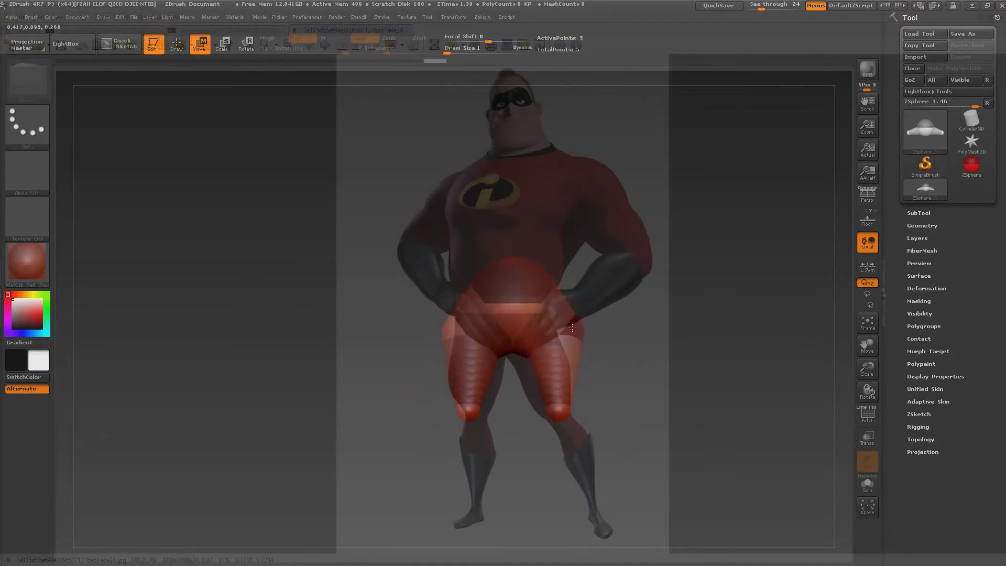
# - Adjust the leg spheres from another angle, and realign the front view with the reference figure
pyautogui.moveTo(573, 327); pyautogui.dragTo(570, 362)
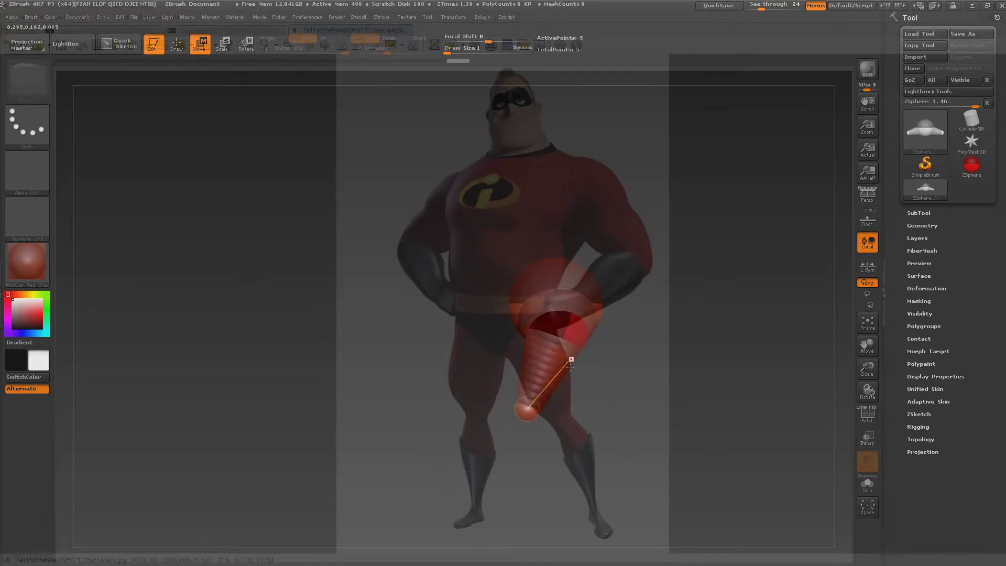
pyautogui.moveTo(528, 415); pyautogui.dragTo(558, 420)
pyautogui.keyDown('shift'); pyautogui.moveTo(643, 396); pyautogui.dragTo(637, 400); pyautogui.keyUp('shift')
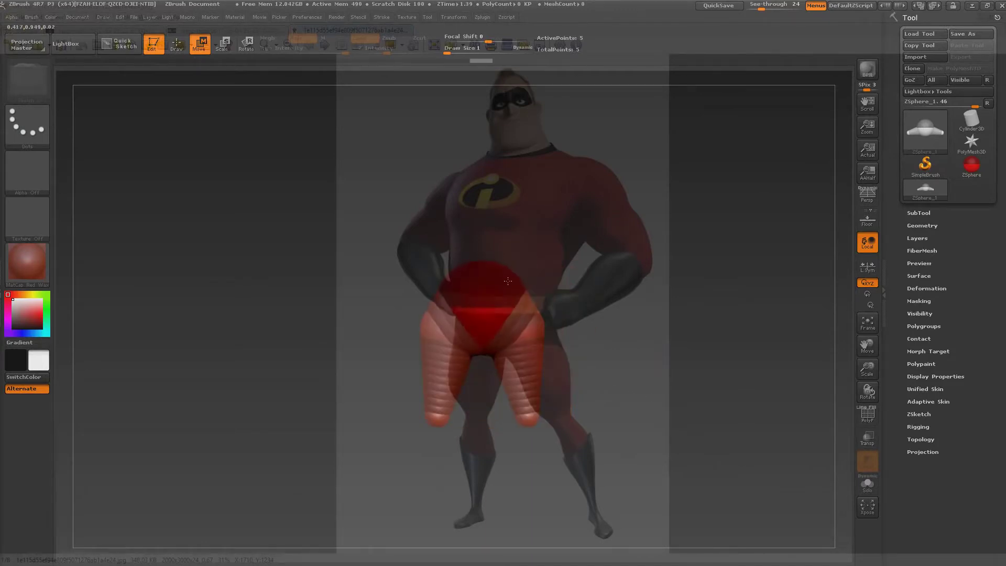
pyautogui.moveTo(575, 335); pyautogui.dragTo(606, 379)
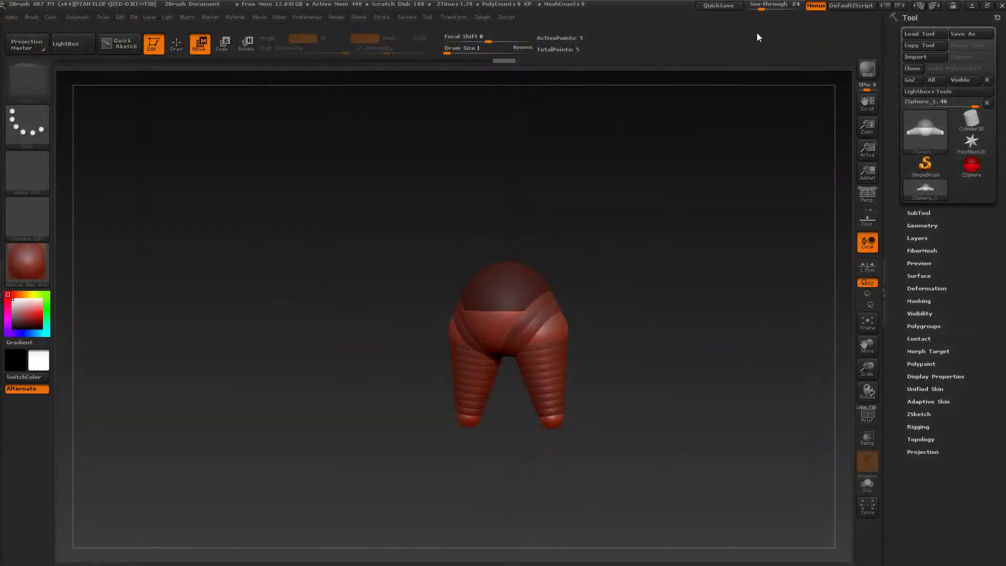
# - Set the see-through to 16 and refine the knee and hip sphere positions against the reference
pyautogui.moveTo(760, 7)
pyautogui.mouseDown()
pyautogui.moveTo(803, 10)
pyautogui.moveTo(756, 17)
pyautogui.mouseUp()
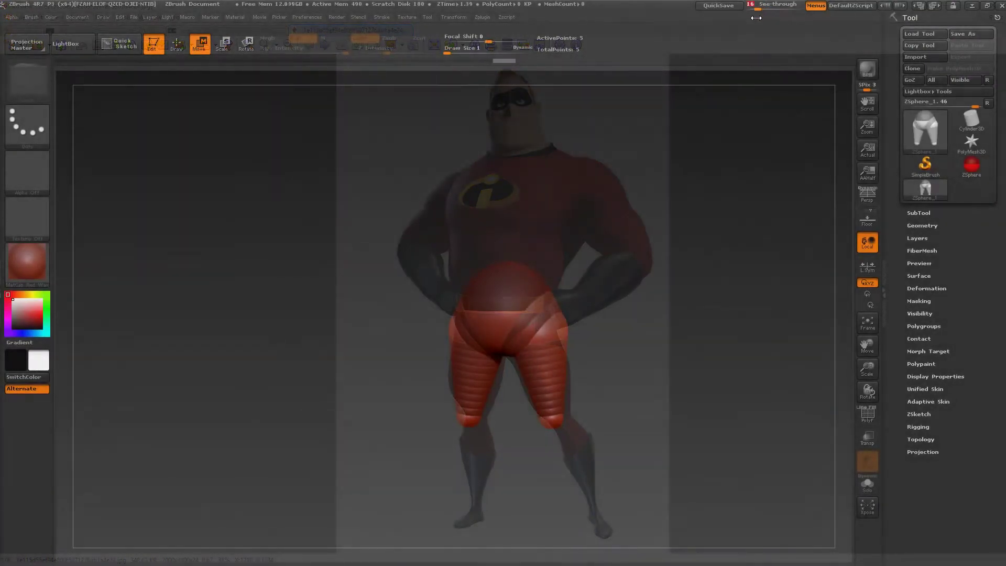
pyautogui.moveTo(595, 395); pyautogui.dragTo(605, 393)
pyautogui.moveTo(556, 420); pyautogui.dragTo(559, 414)
pyautogui.moveTo(563, 321); pyautogui.dragTo(557, 334)
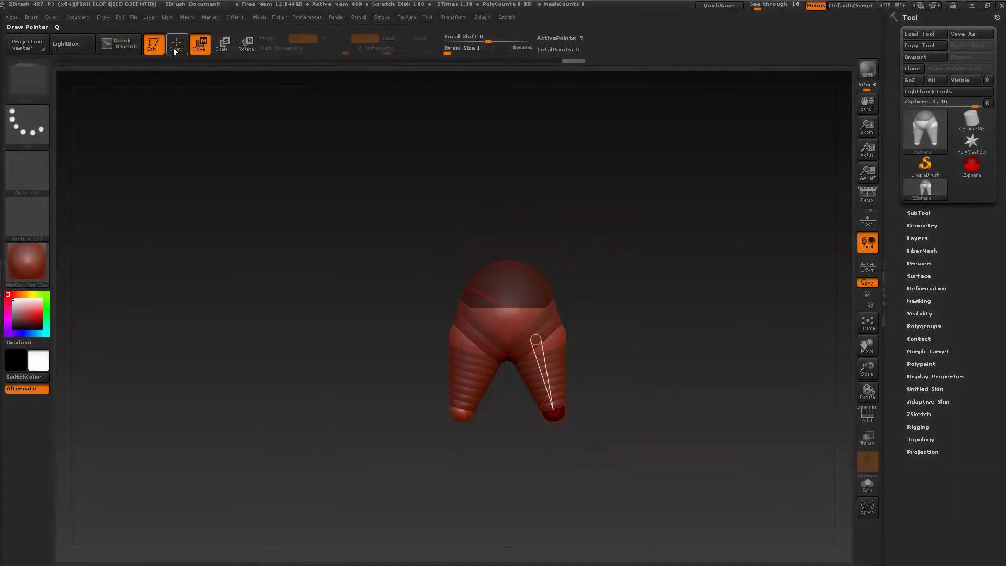
# - Add a mirrored pair of child spheres at the knees
pyautogui.click(176, 44)
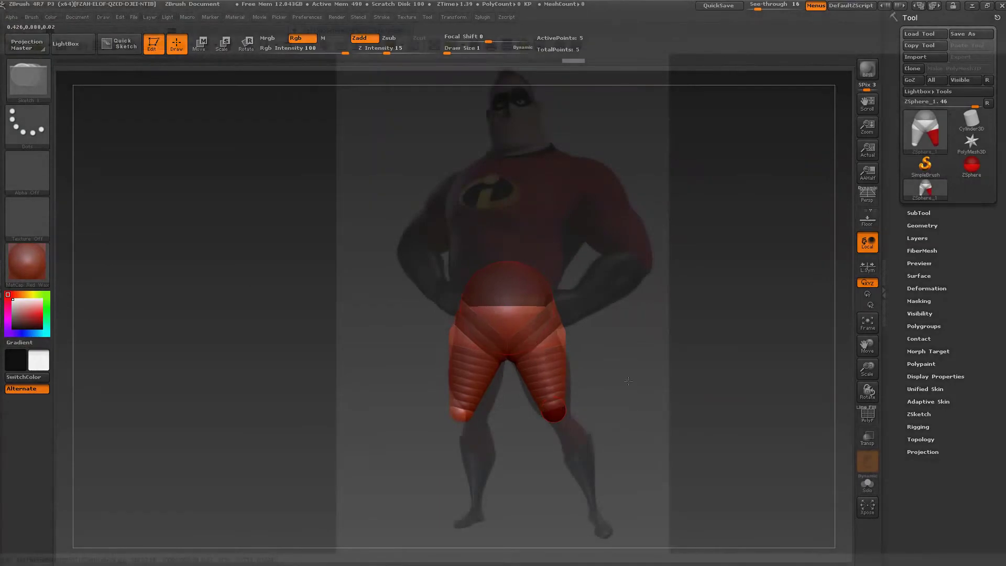
pyautogui.moveTo(624, 402); pyautogui.dragTo(623, 325)
pyautogui.moveTo(556, 418); pyautogui.dragTo(567, 419)
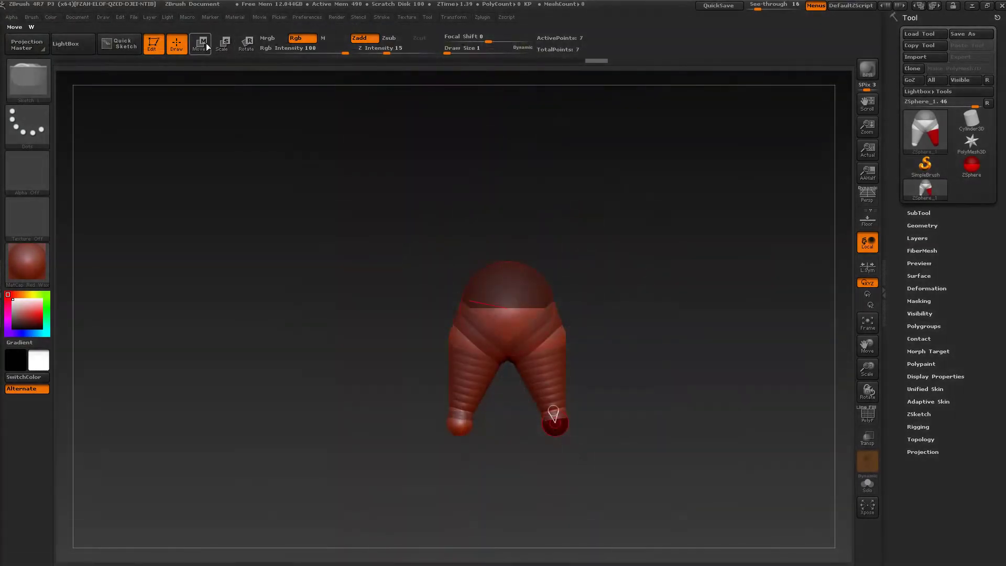
# - Move the new lower-leg spheres down to the reference's ankles and scale them down to taper the calves
pyautogui.click(201, 44)
pyautogui.moveTo(555, 422); pyautogui.dragTo(594, 515)
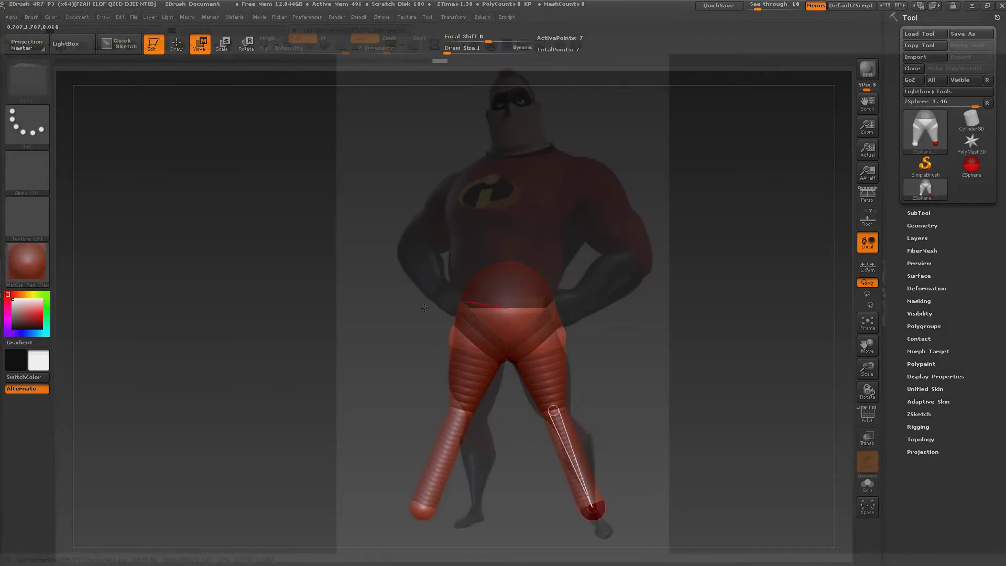
pyautogui.click(223, 46)
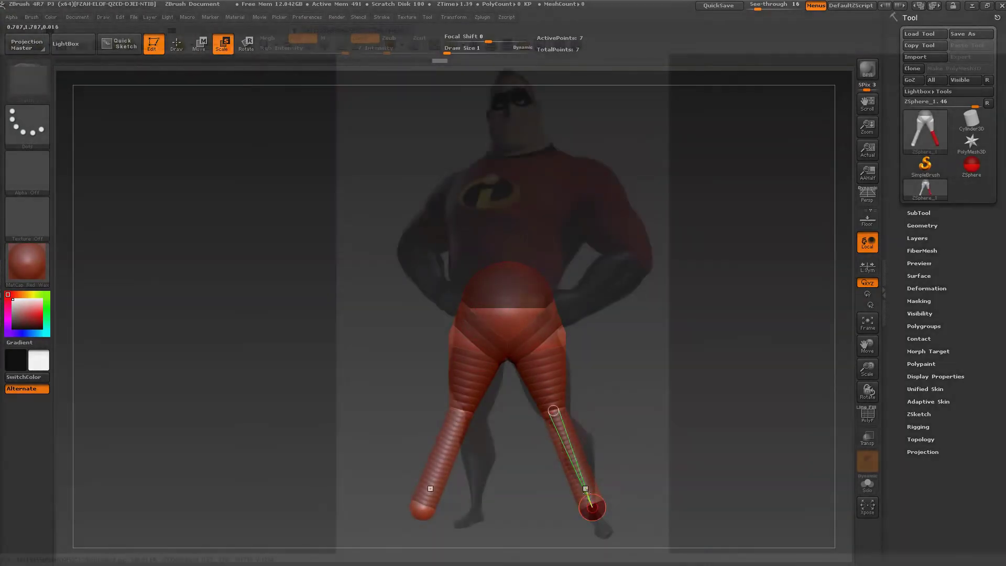
pyautogui.moveTo(592, 496); pyautogui.dragTo(649, 323)
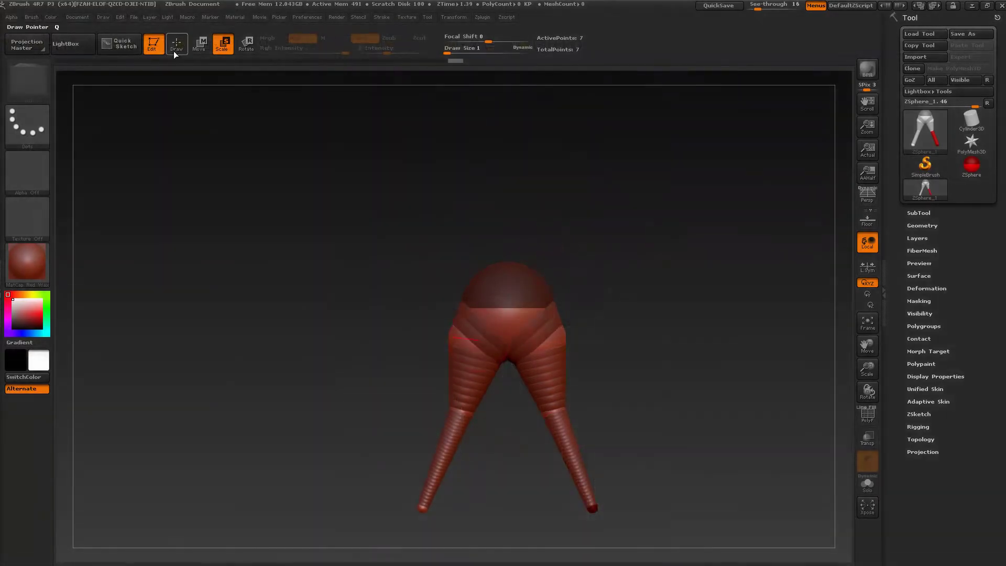
# - Insert a mirrored pair of spheres midway along the lower legs and scale them up to form the calves
pyautogui.click(177, 44)
pyautogui.click(571, 448)
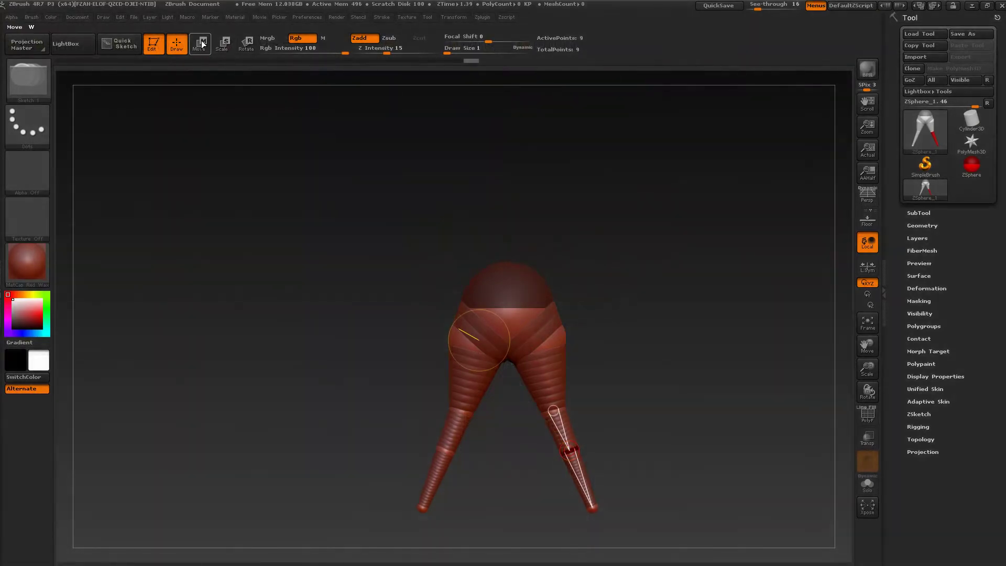
pyautogui.click(223, 44)
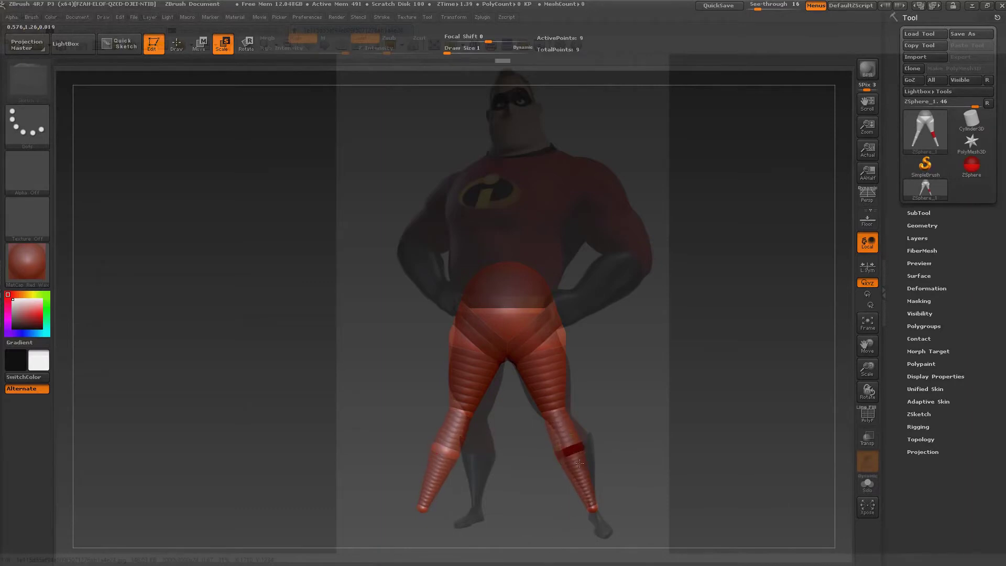
pyautogui.moveTo(641, 374); pyautogui.dragTo(650, 398)
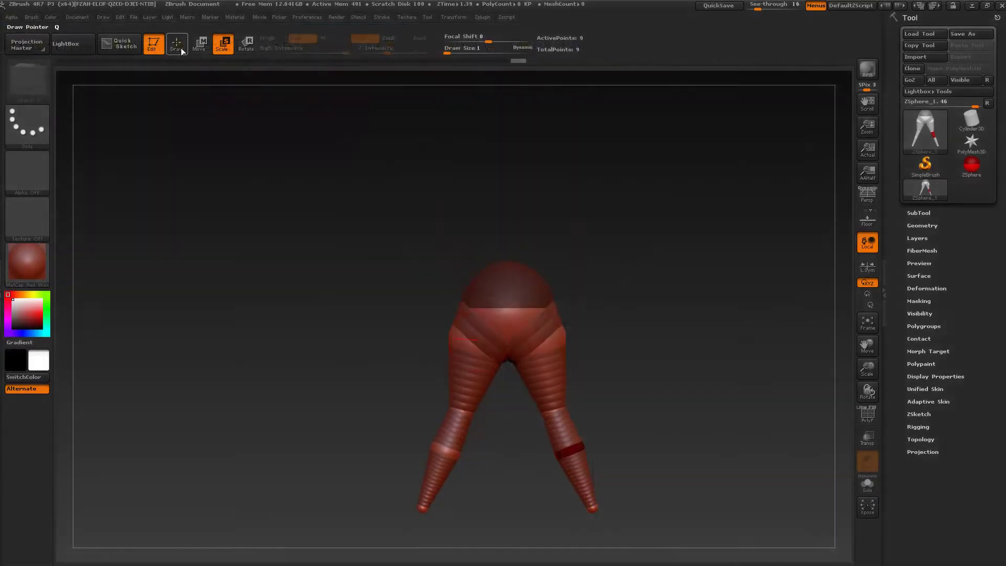
# - Move the ankle spheres inward so the shins stand more vertically beneath the calves
pyautogui.click(178, 45)
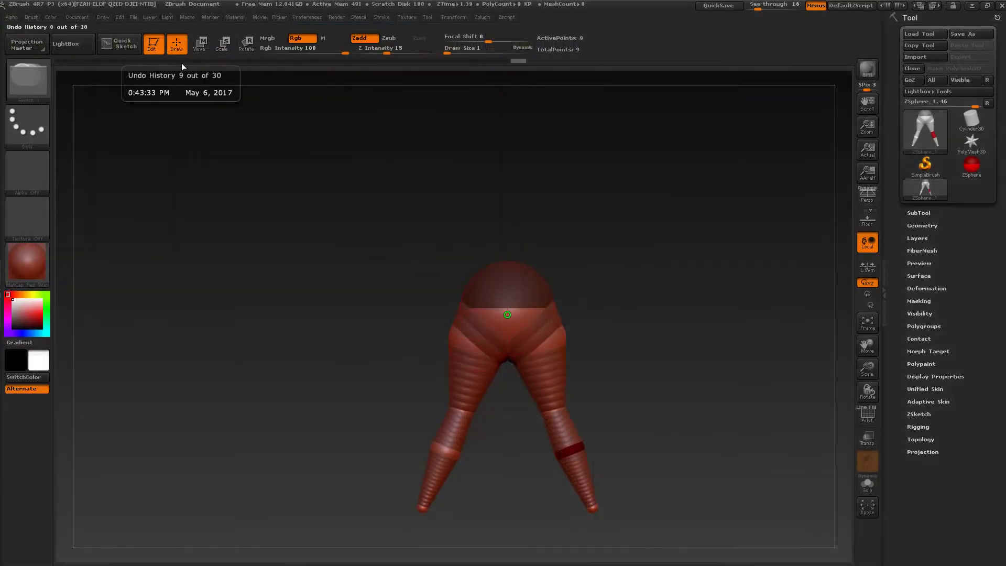
pyautogui.press('shift')
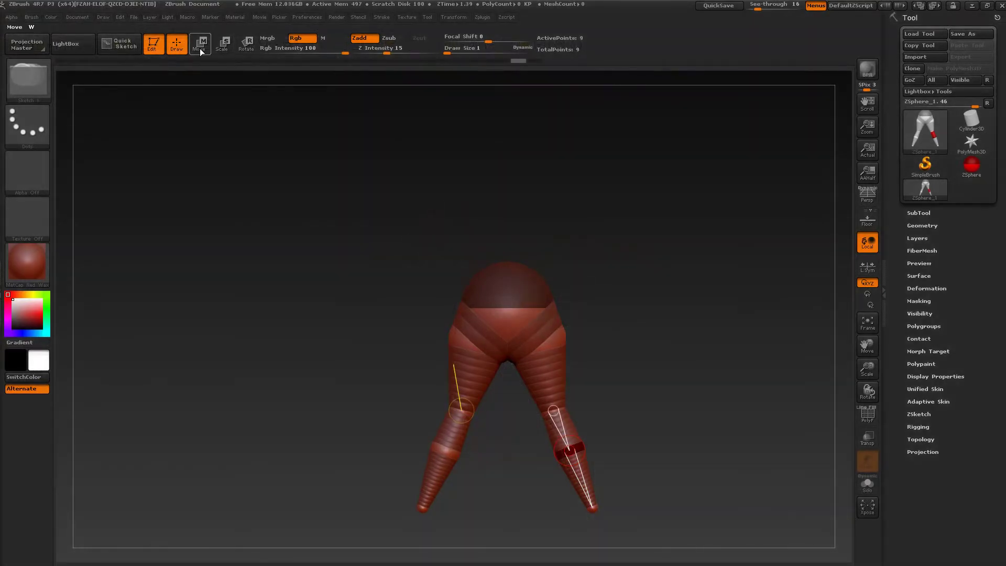
pyautogui.click(199, 45)
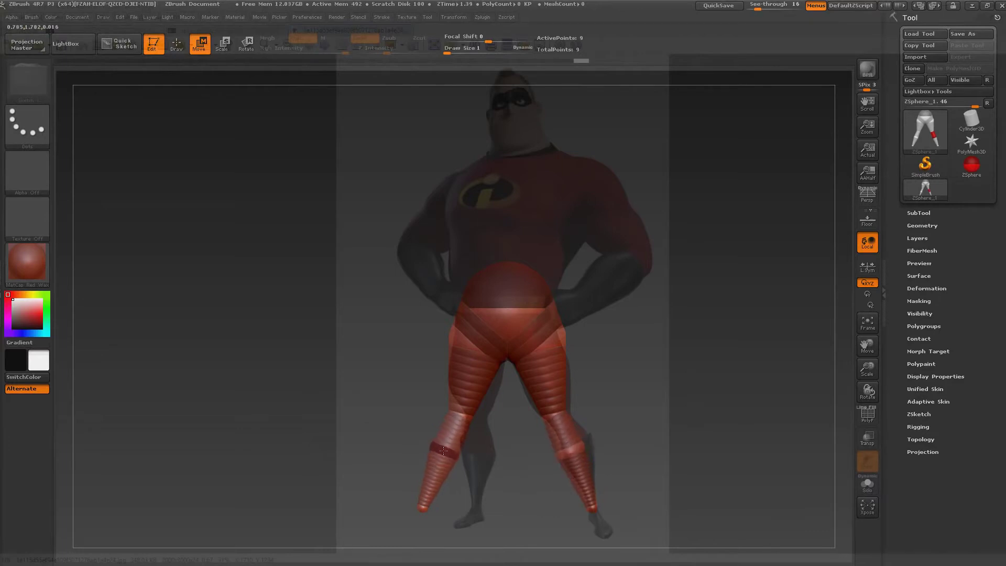
pyautogui.moveTo(432, 479); pyautogui.dragTo(449, 482)
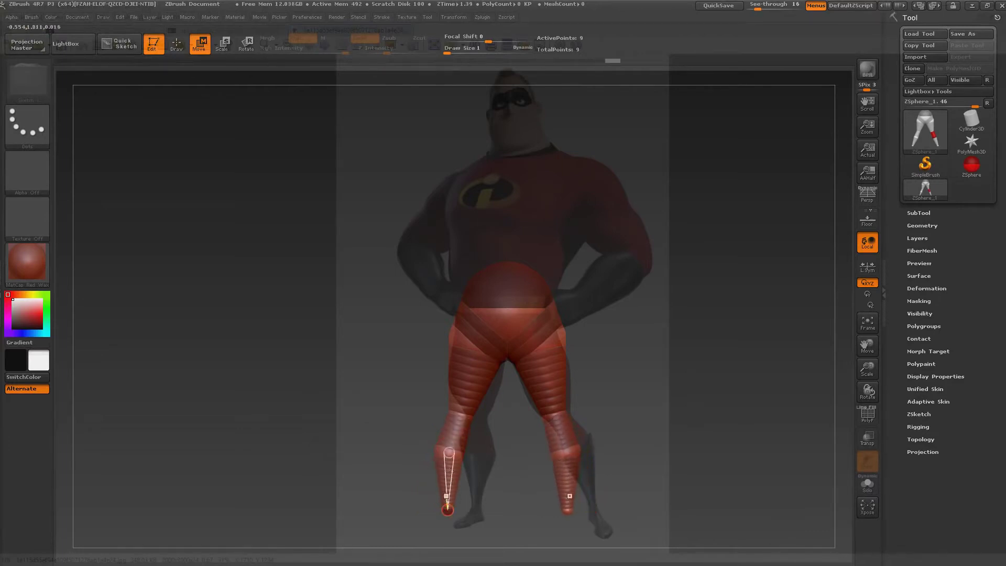
pyautogui.moveTo(636, 413); pyautogui.dragTo(594, 434)
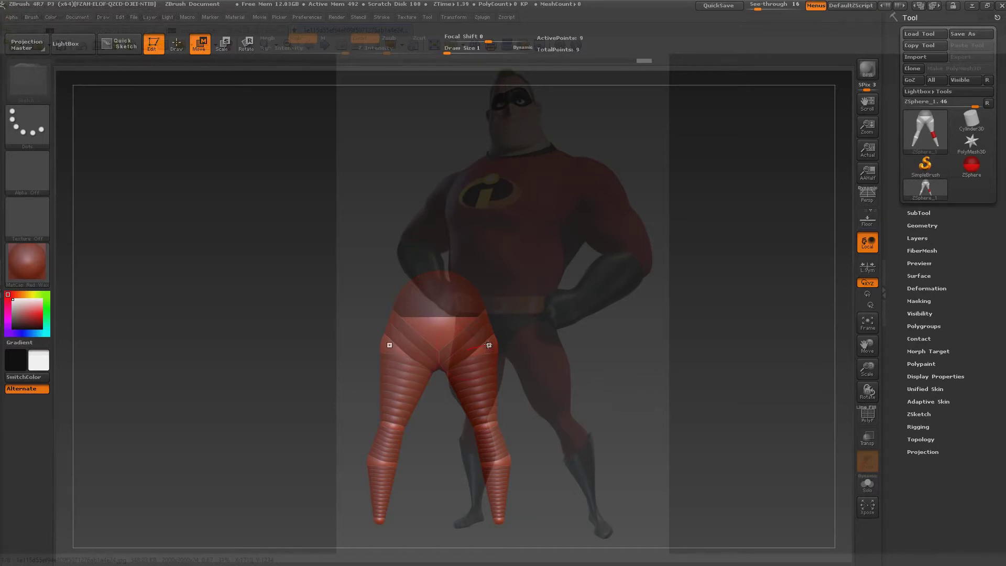
# - Switch to XnView and examine the character's full-body front and back T-pose references and the film stills
pyautogui.hotkey('alt', 'Tab')
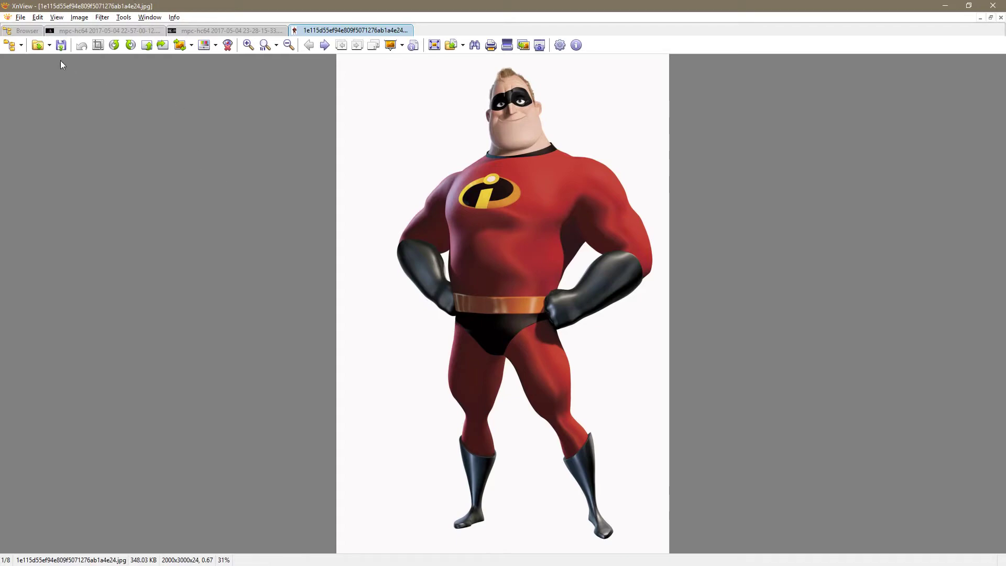
pyautogui.click(23, 32)
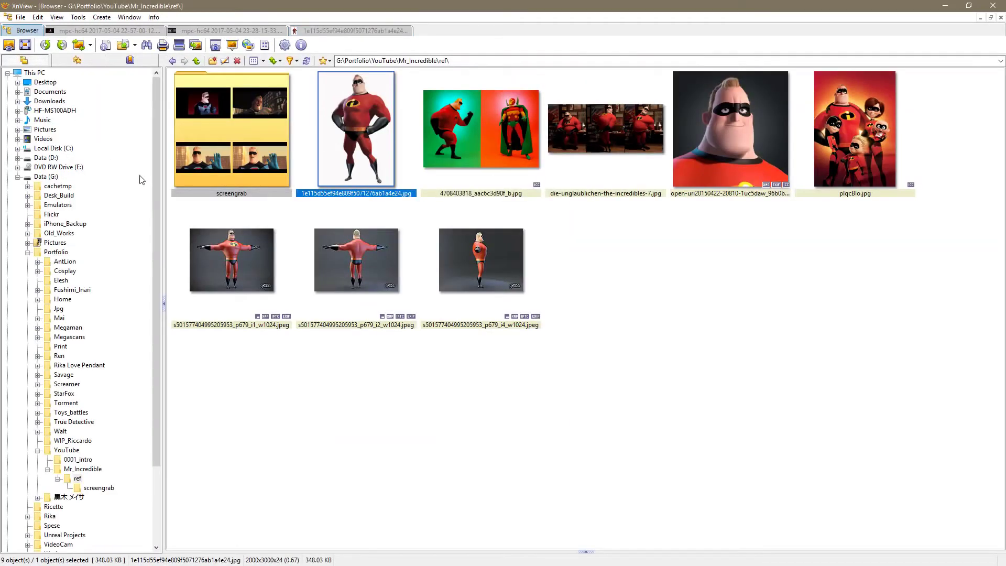
pyautogui.doubleClick(253, 259)
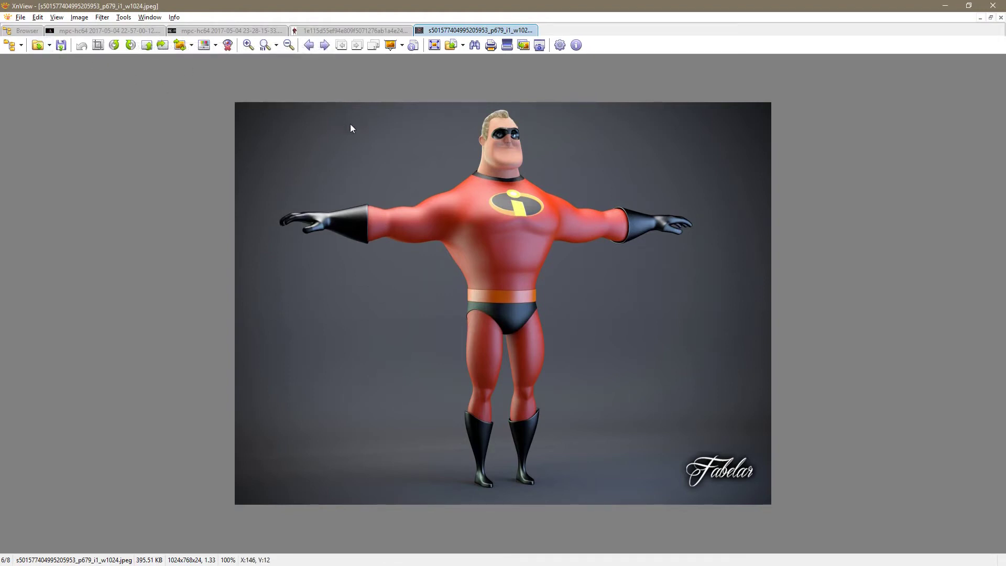
pyautogui.click(27, 31)
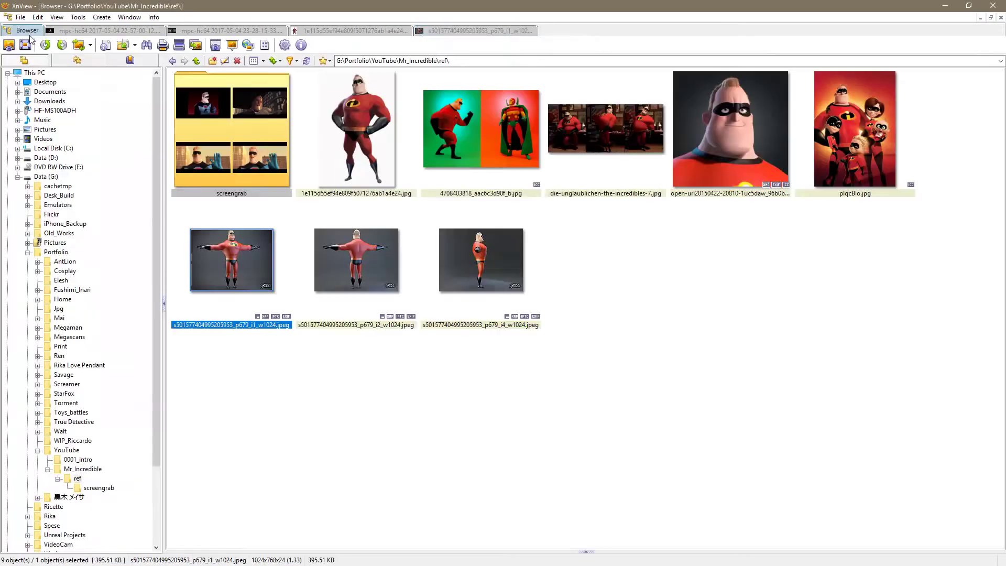
pyautogui.doubleClick(371, 257)
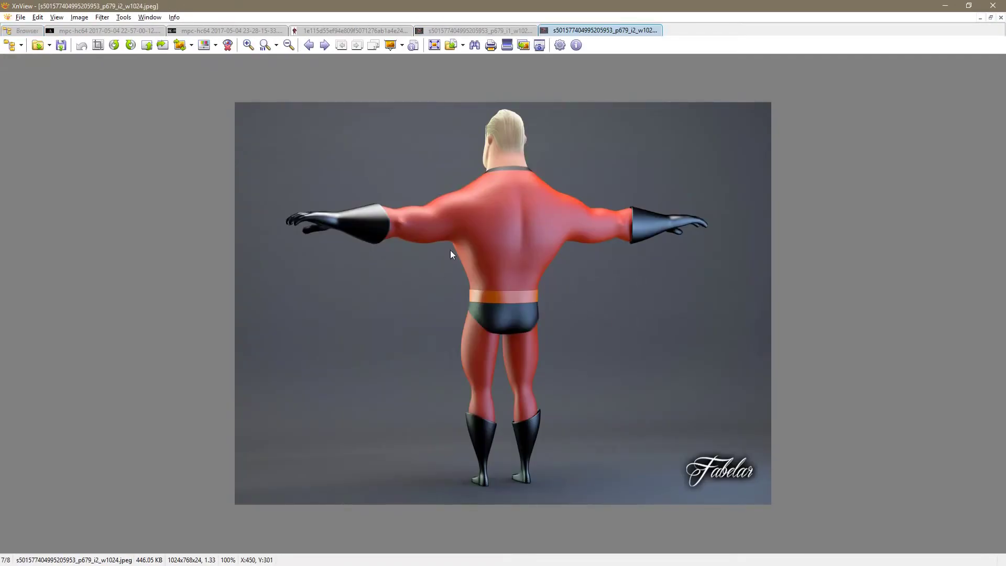
pyautogui.click(92, 30)
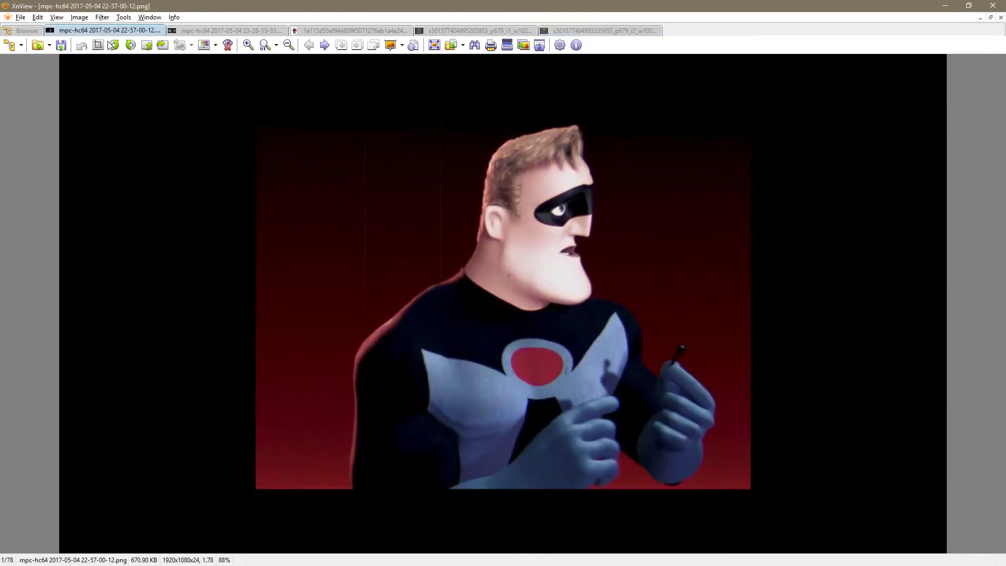
pyautogui.click(196, 33)
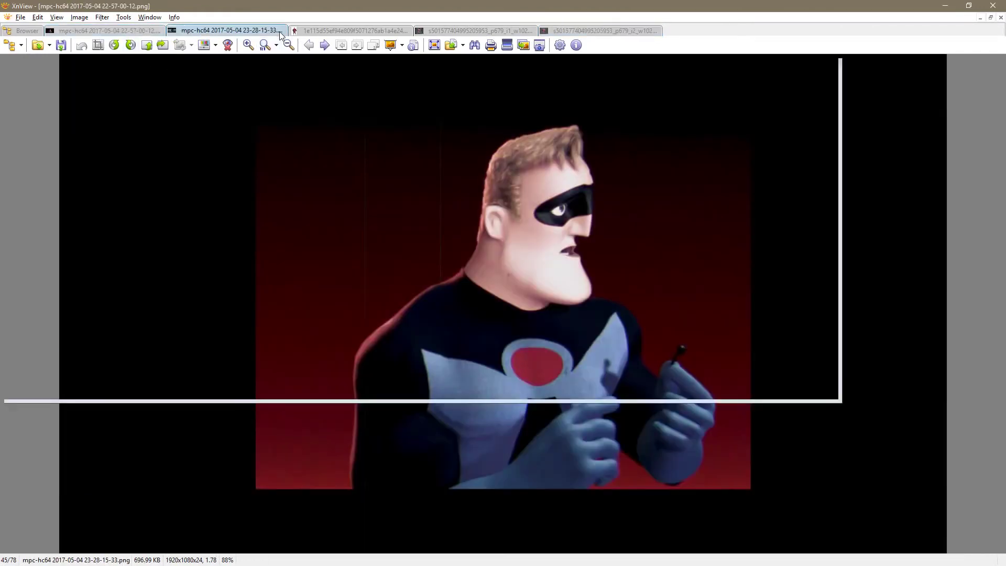
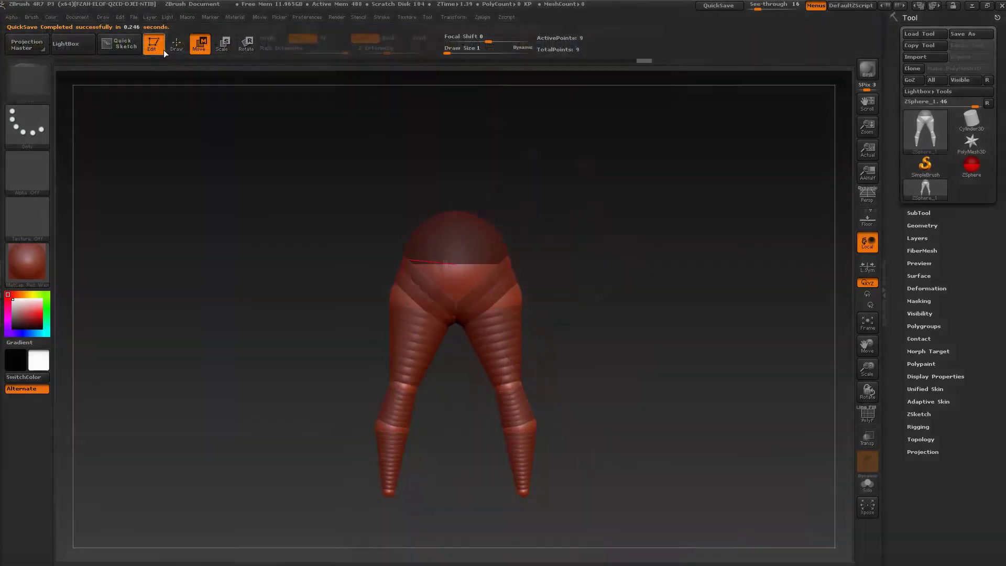
# - Add mirrored child spheres at the ankles as the start of the feet
pyautogui.click(177, 46)
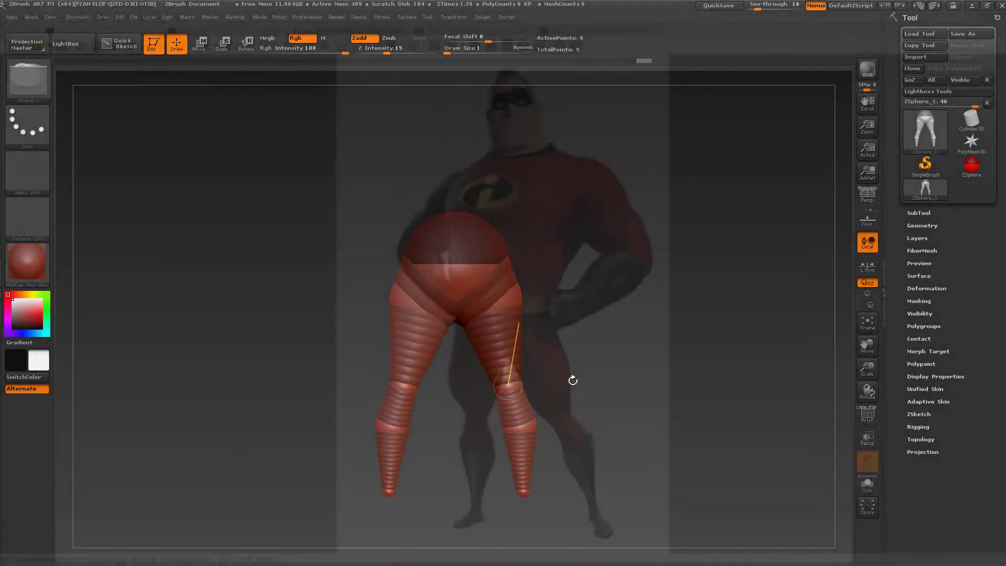
pyautogui.moveTo(586, 392); pyautogui.dragTo(583, 341)
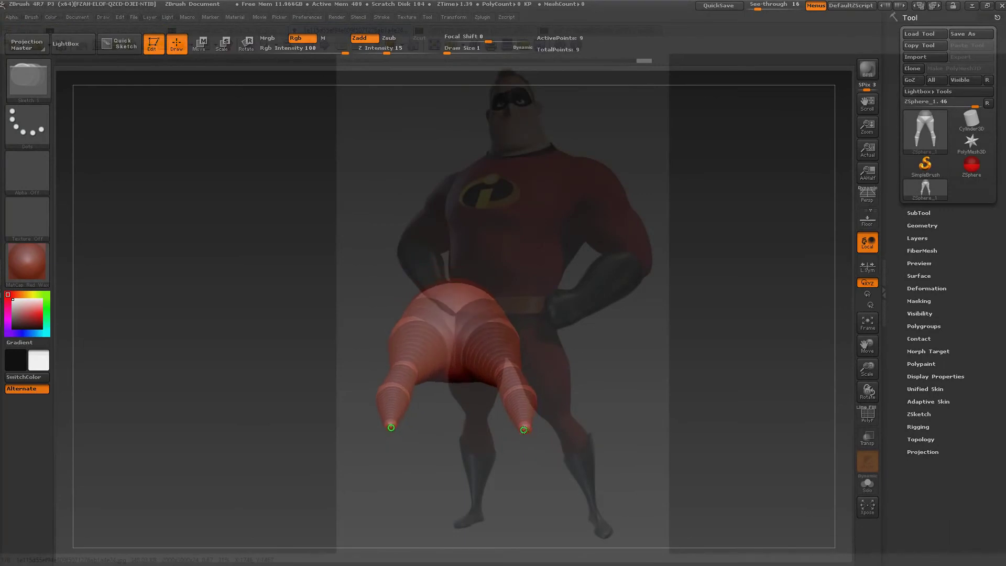
pyautogui.moveTo(566, 425)
pyautogui.mouseDown()
pyautogui.moveTo(563, 506)
pyautogui.moveTo(583, 420)
pyautogui.mouseUp()
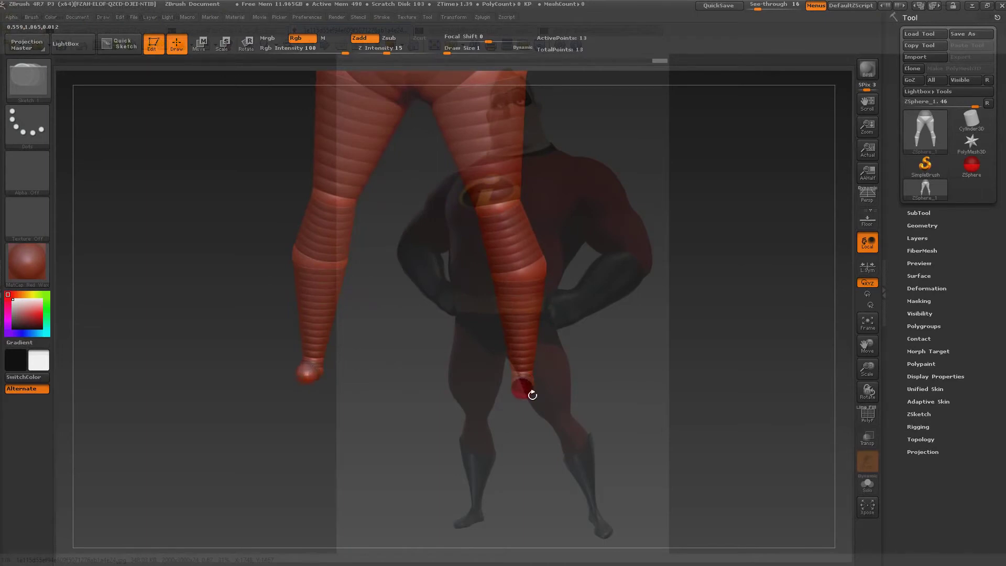
pyautogui.moveTo(533, 395)
pyautogui.mouseDown()
pyautogui.moveTo(637, 393)
pyautogui.moveTo(542, 393)
pyautogui.mouseUp()
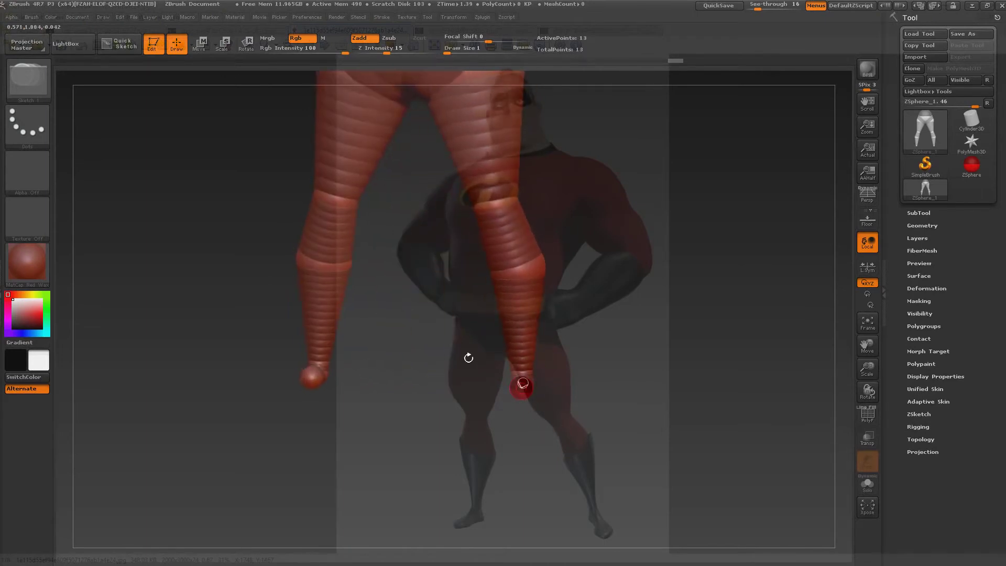
# - Move the end spheres forward from the ankles to form the feet, and realign the legs with the reference
pyautogui.click(200, 43)
pyautogui.moveTo(315, 378); pyautogui.dragTo(517, 410)
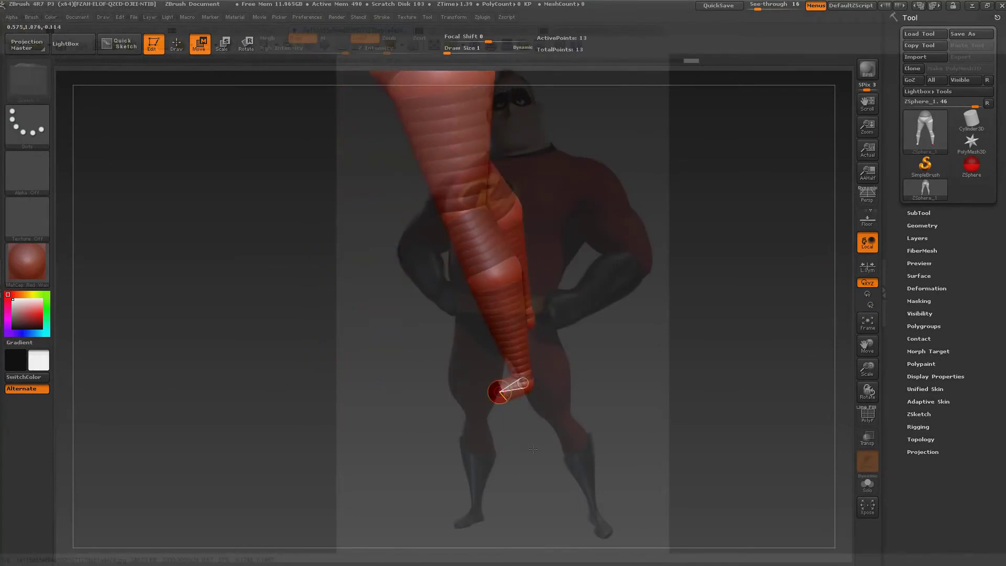
pyautogui.hotkey('ctrl', 'z')
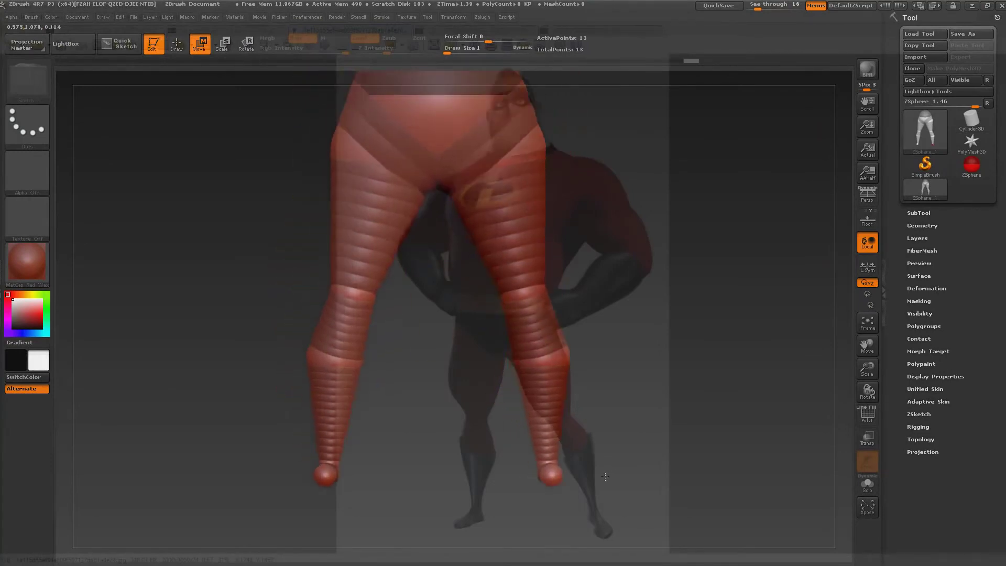
pyautogui.moveTo(605, 477); pyautogui.dragTo(627, 438)
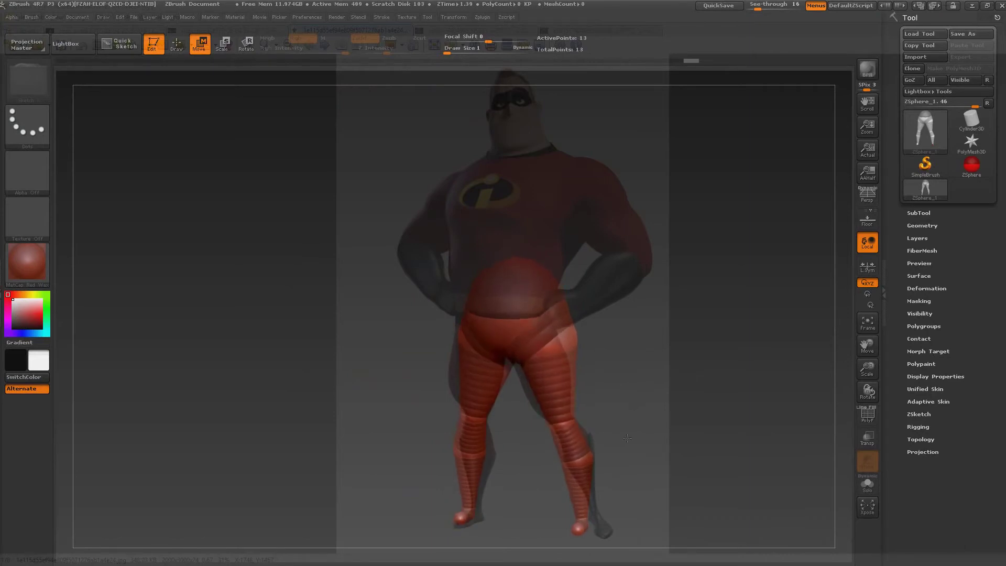
# - Add a waist sphere on top of the pelvis and scale it up to nearly the pelvis width
pyautogui.moveTo(641, 402)
pyautogui.mouseDown()
pyautogui.moveTo(648, 389)
pyautogui.moveTo(574, 346)
pyautogui.moveTo(593, 376)
pyautogui.moveTo(586, 419)
pyautogui.mouseUp()
pyautogui.click(176, 44)
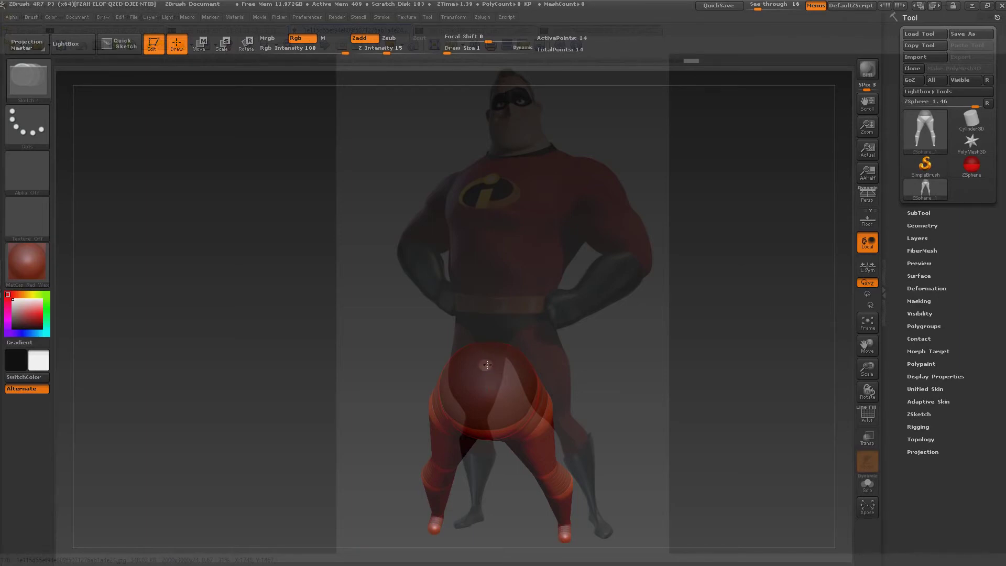
pyautogui.moveTo(487, 365); pyautogui.dragTo(512, 319)
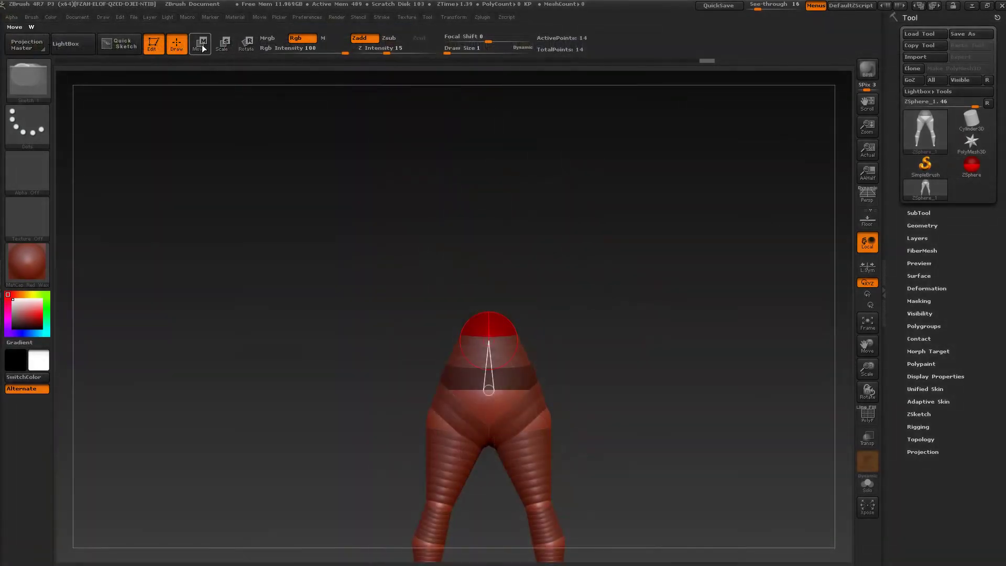
pyautogui.click(202, 46)
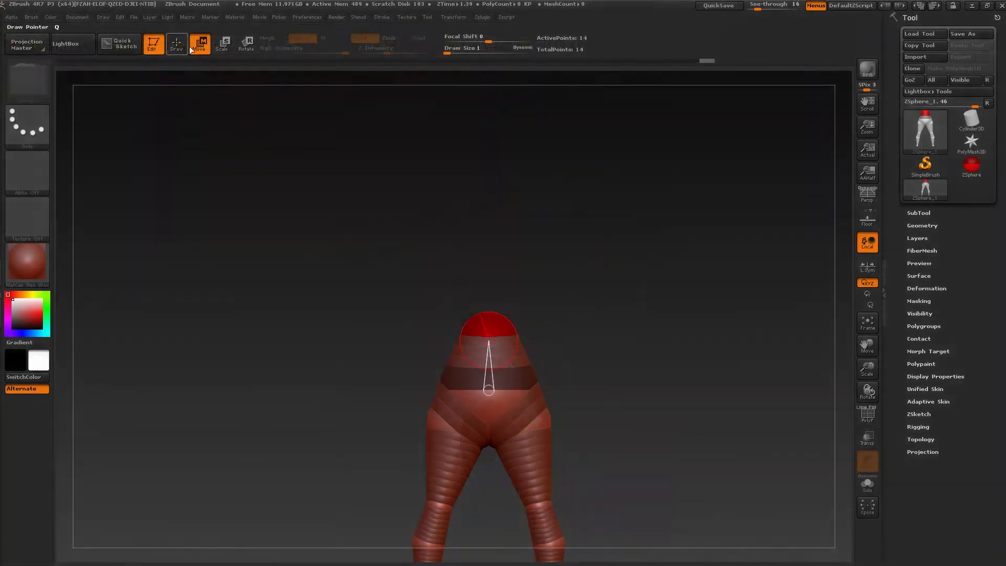
pyautogui.click(222, 44)
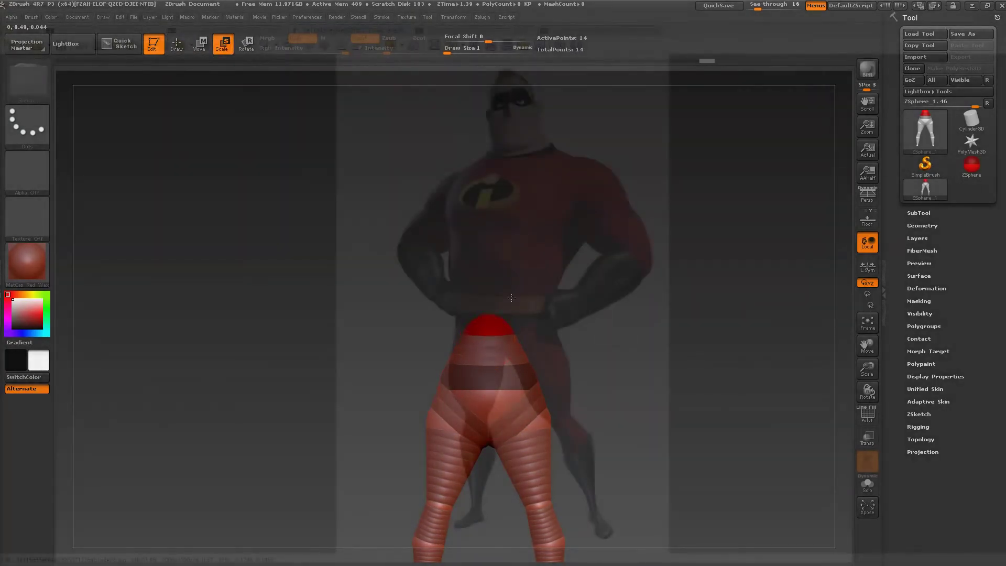
pyautogui.moveTo(511, 298); pyautogui.dragTo(455, 452)
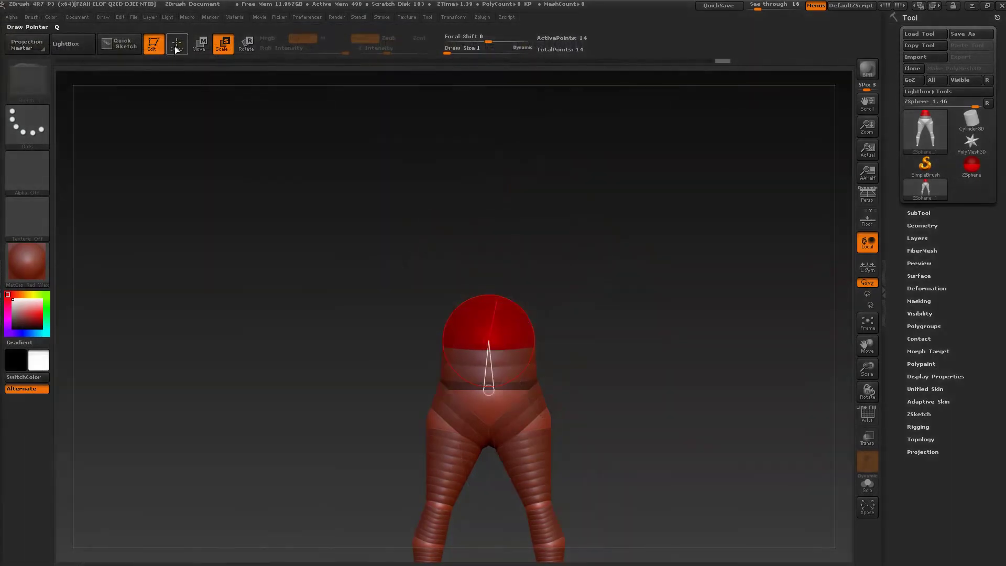
# - Draw a large chest sphere on top of the waist sphere, wider than the waist
pyautogui.press('q')
pyautogui.moveTo(550, 296); pyautogui.dragTo(556, 336)
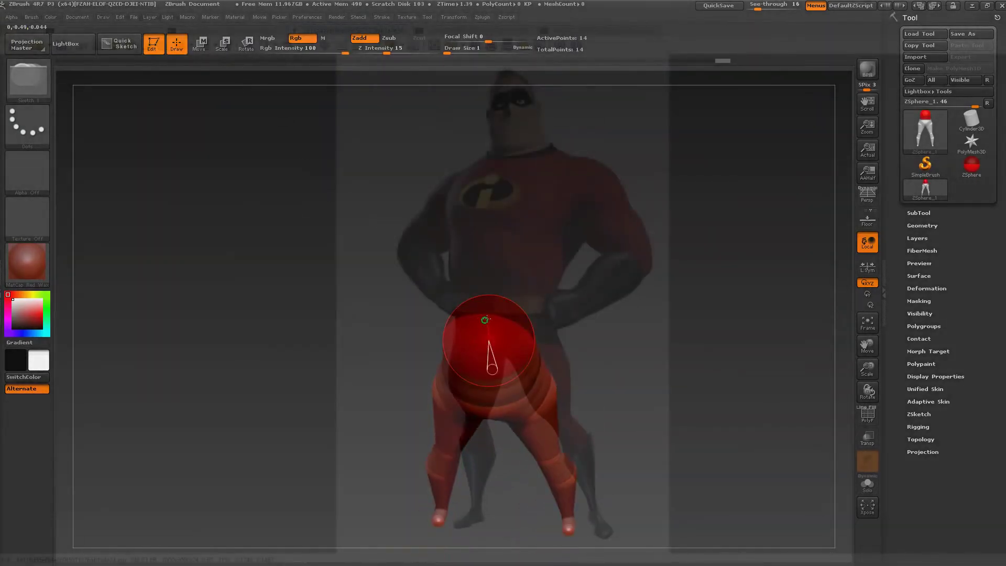
pyautogui.moveTo(486, 316)
pyautogui.mouseDown()
pyautogui.moveTo(573, 333)
pyautogui.moveTo(574, 320)
pyautogui.mouseUp()
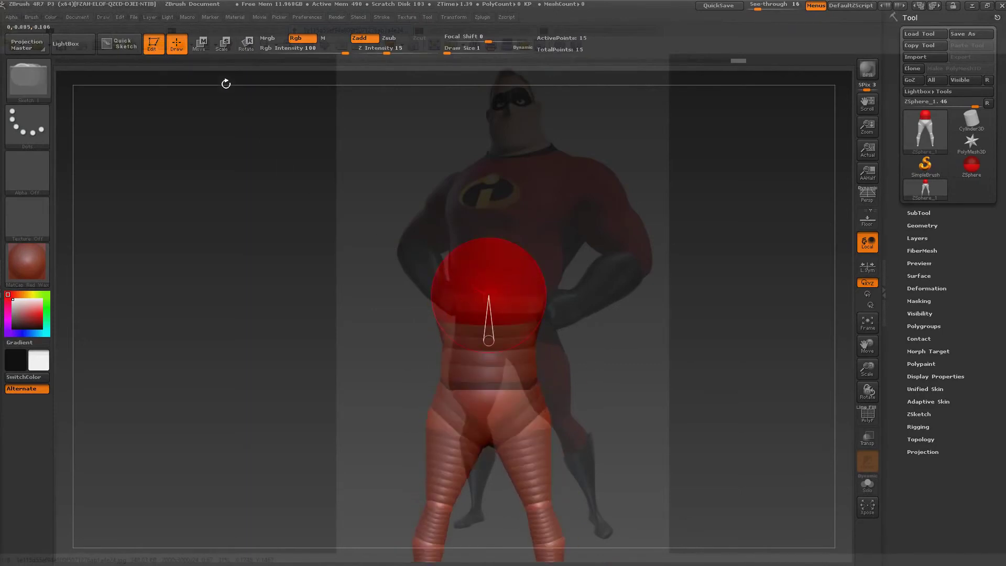
# - Fit the torso over the reference and adjust the chest and waist sphere positions from the side
pyautogui.click(200, 44)
pyautogui.keyDown('alt'); pyautogui.moveTo(604, 403); pyautogui.dragTo(634, 329); pyautogui.keyUp('alt')
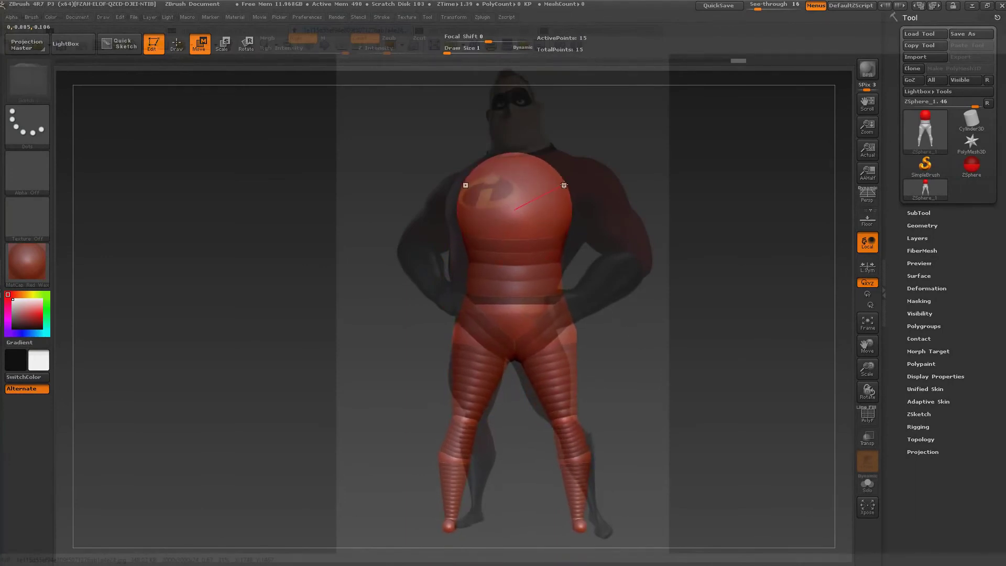
pyautogui.moveTo(660, 348); pyautogui.dragTo(596, 352)
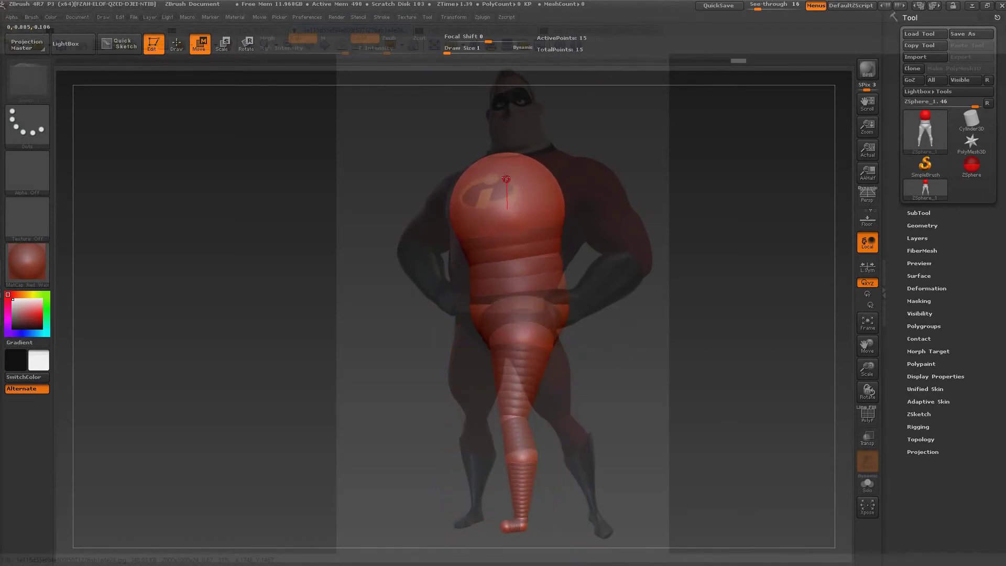
pyautogui.moveTo(506, 178)
pyautogui.mouseDown()
pyautogui.moveTo(528, 170)
pyautogui.moveTo(516, 175)
pyautogui.mouseUp()
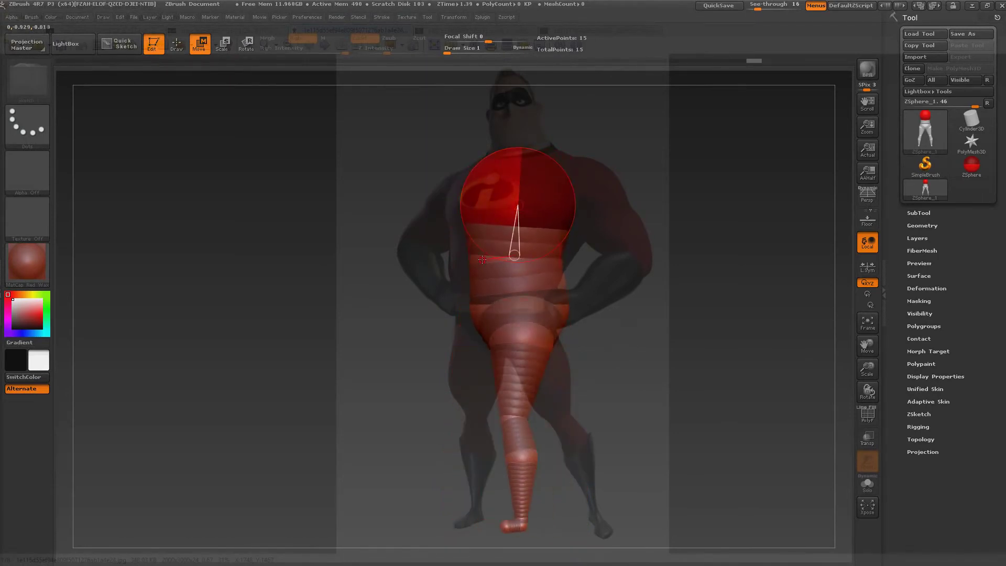
pyautogui.moveTo(482, 259); pyautogui.dragTo(480, 262)
pyautogui.moveTo(530, 214); pyautogui.dragTo(525, 216)
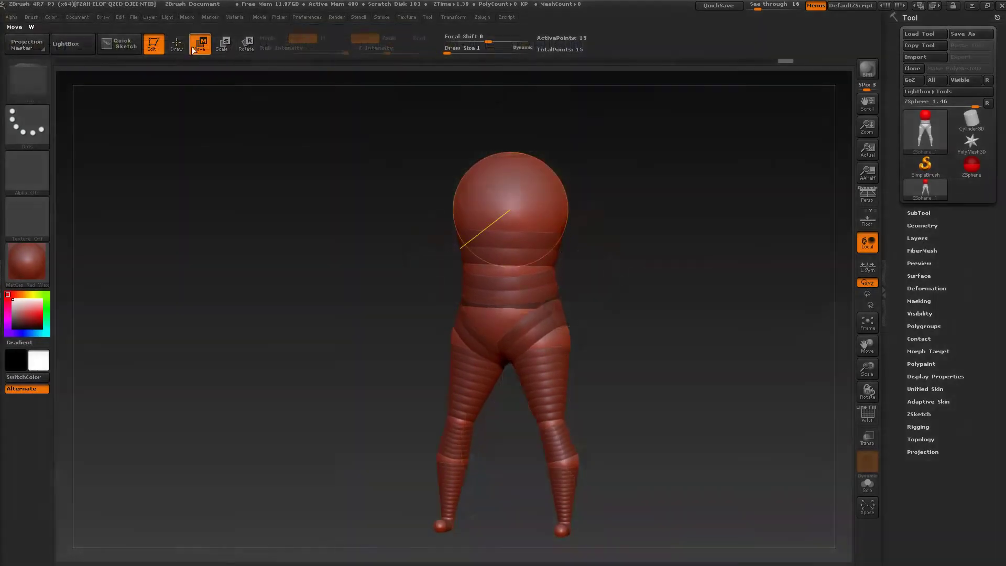
pyautogui.press('q')
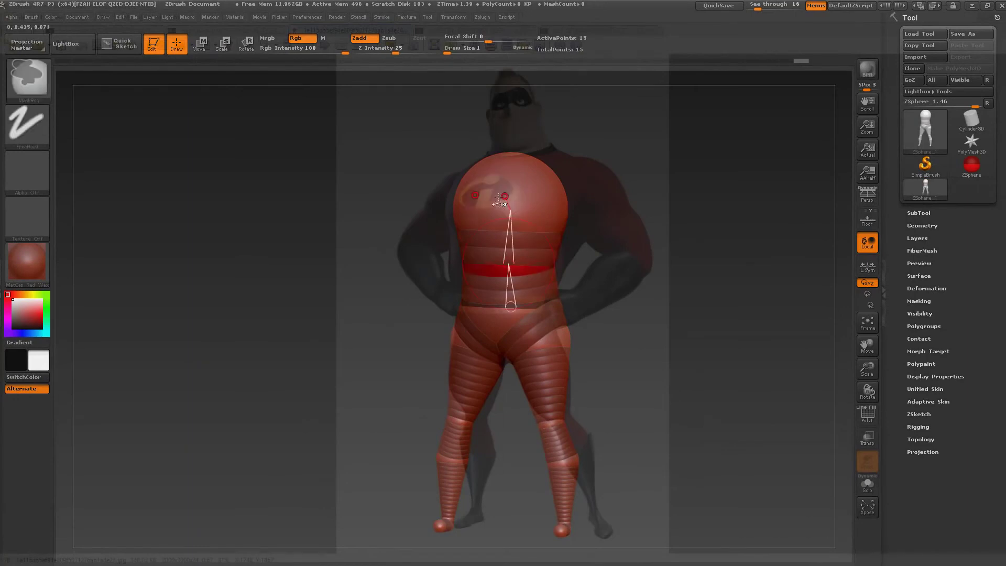
# - Scale up the chest and waist spheres to fill out the torso width of the reference
pyautogui.press('e')
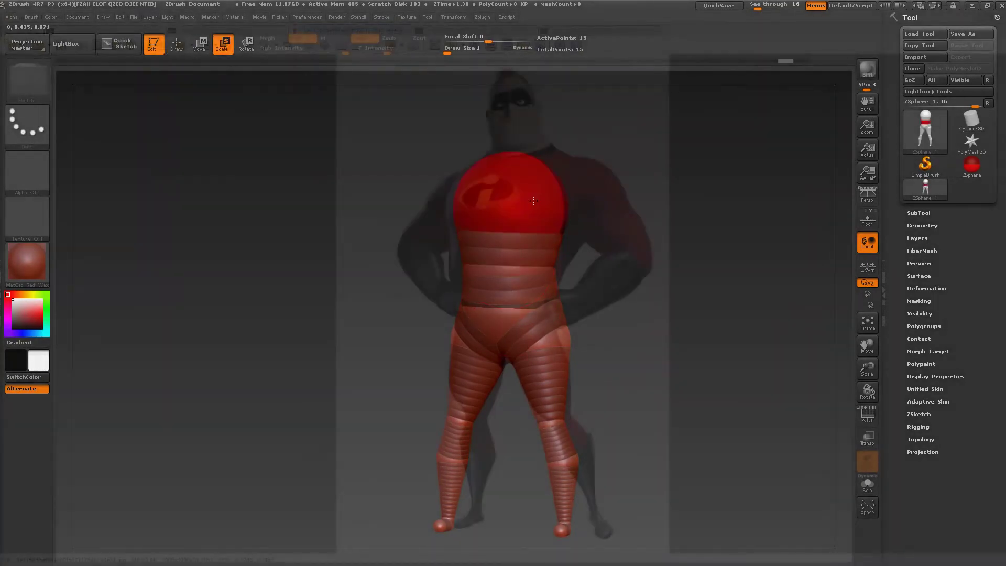
pyautogui.moveTo(533, 209); pyautogui.dragTo(545, 209)
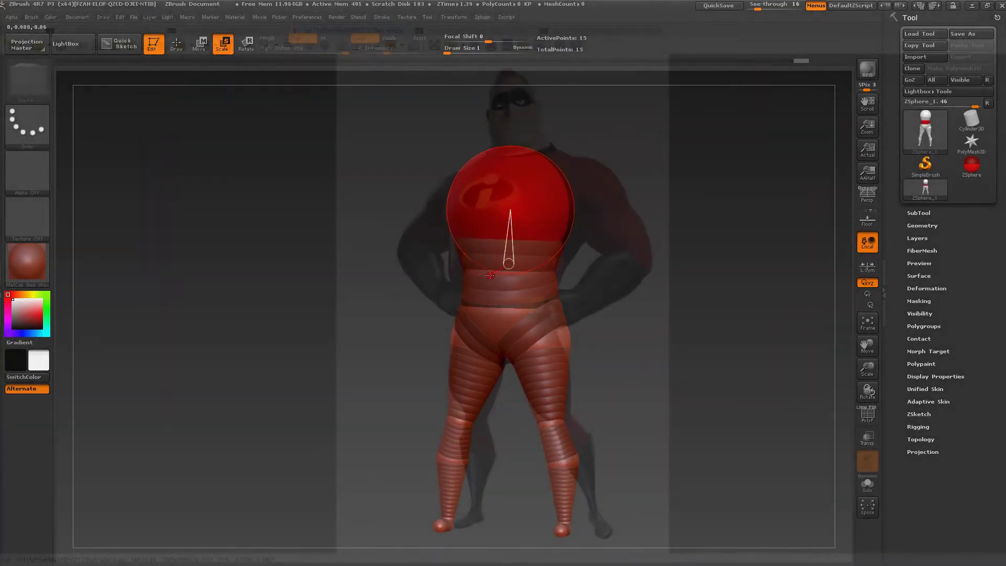
pyautogui.moveTo(480, 293); pyautogui.dragTo(467, 315)
pyautogui.click(547, 186)
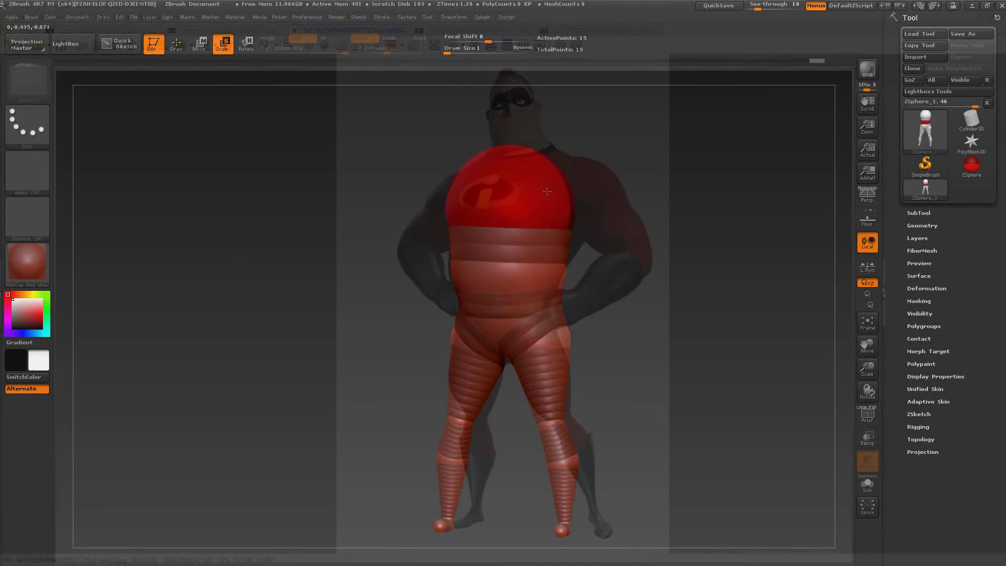
# - Reposition the chest and waist spheres from the front and side to align the torso with the reference
pyautogui.click(200, 44)
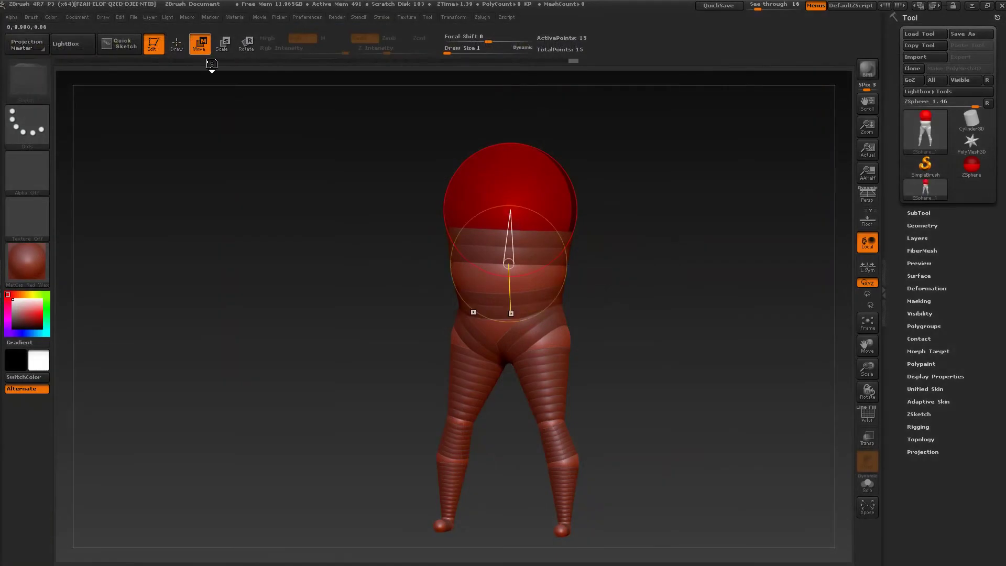
pyautogui.moveTo(544, 176); pyautogui.dragTo(543, 168)
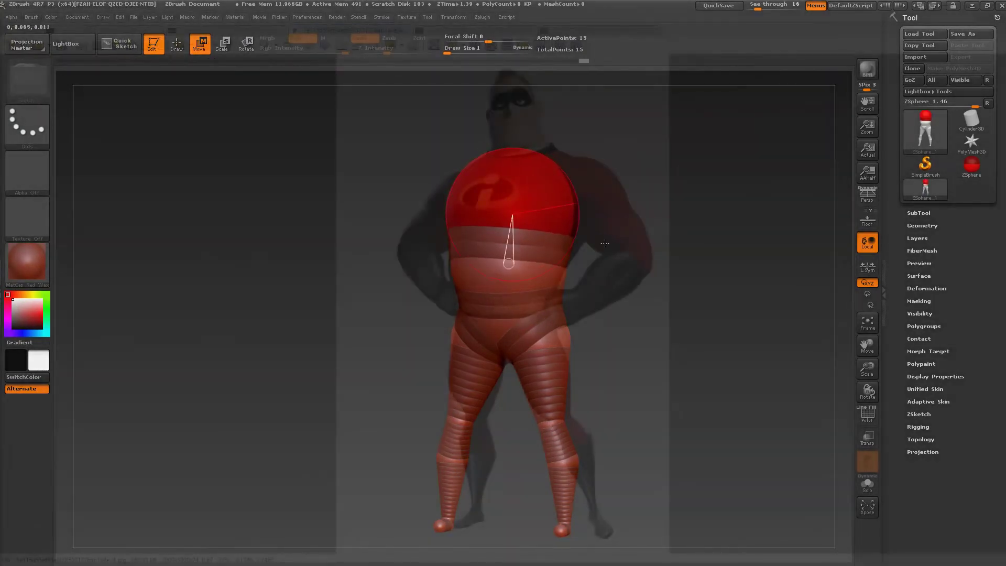
pyautogui.moveTo(707, 315); pyautogui.dragTo(621, 319)
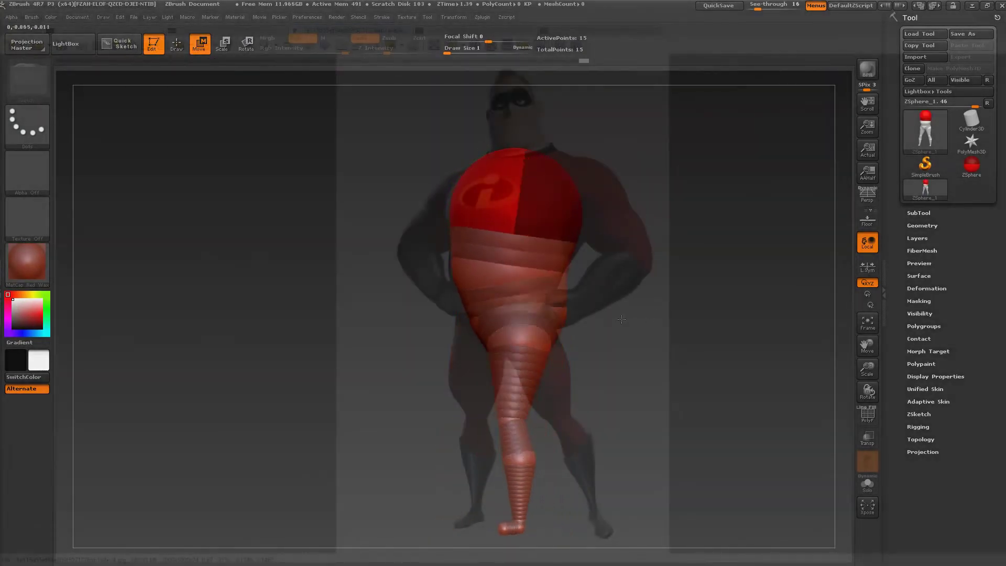
pyautogui.click(519, 274)
pyautogui.moveTo(519, 274); pyautogui.dragTo(522, 279)
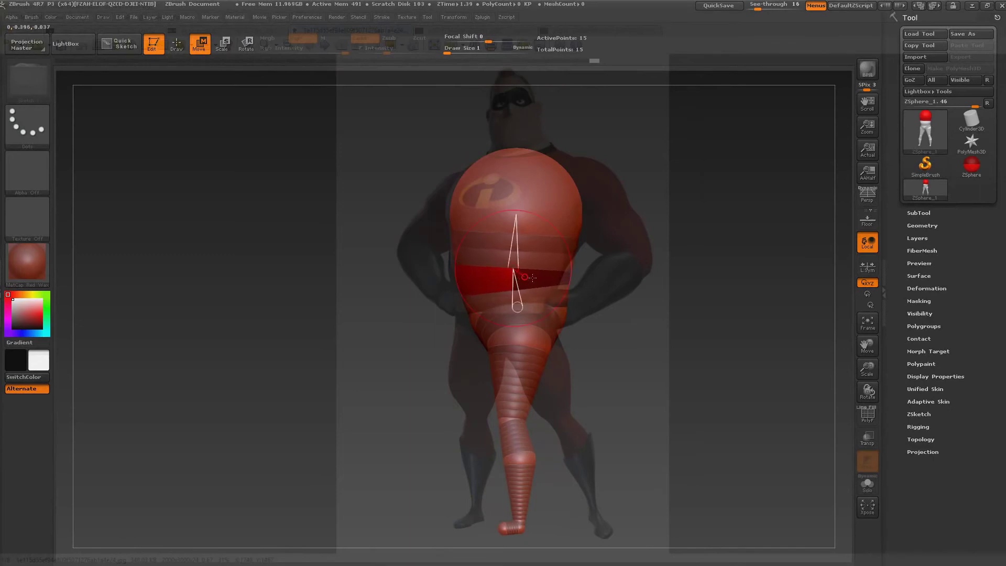
pyautogui.moveTo(592, 362); pyautogui.dragTo(655, 371)
pyautogui.click(575, 194)
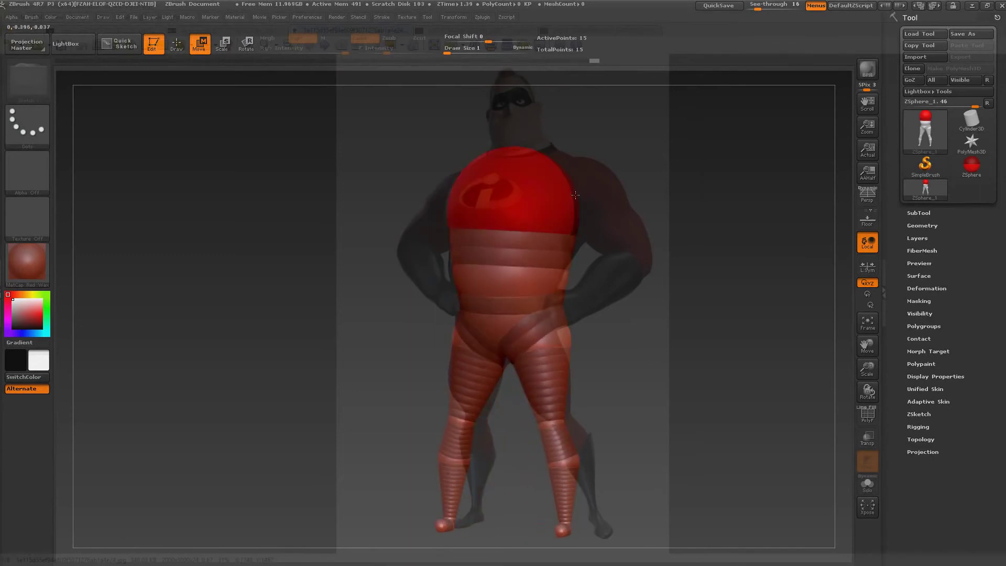
pyautogui.moveTo(613, 330); pyautogui.dragTo(643, 342)
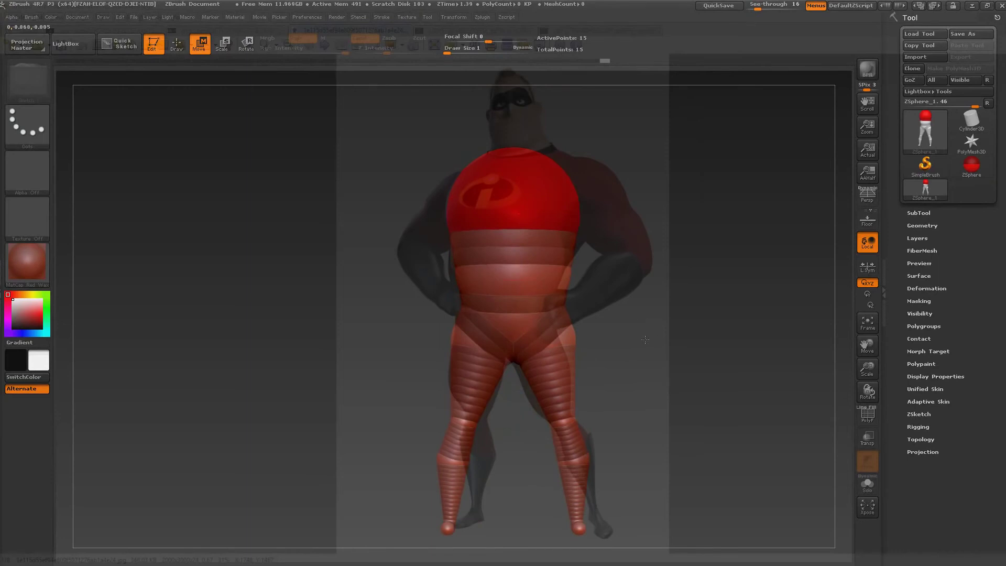
pyautogui.moveTo(645, 339); pyautogui.dragTo(634, 346)
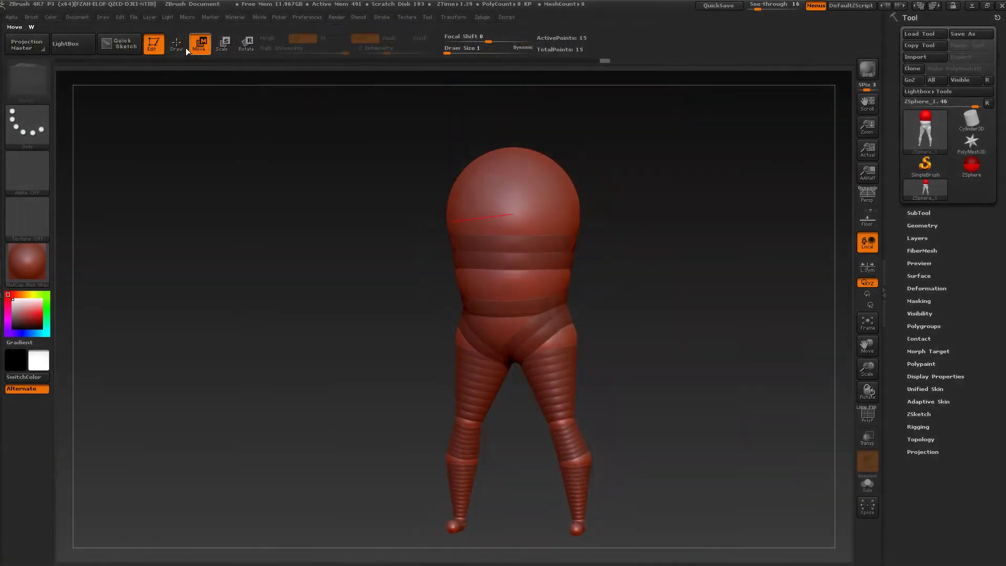
# - Draw a mirrored pair of shoulder spheres on the upper sides of the chest sphere
pyautogui.click(181, 47)
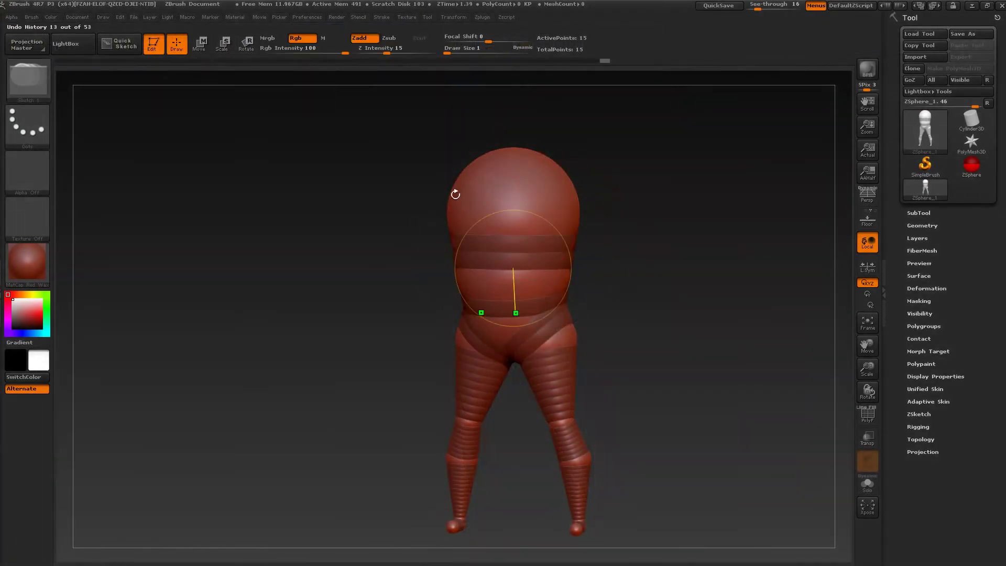
pyautogui.moveTo(628, 263); pyautogui.dragTo(607, 210)
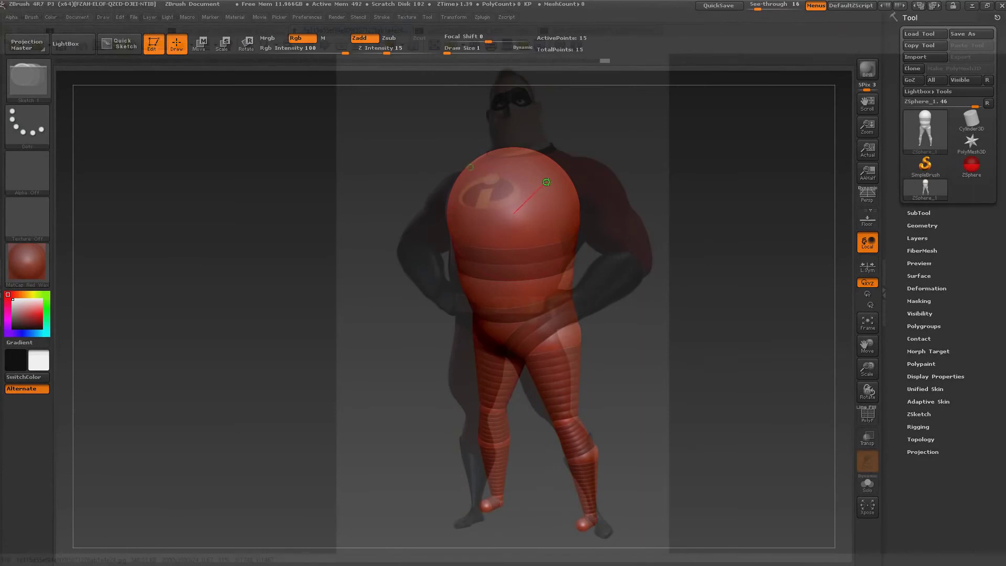
pyautogui.moveTo(547, 182)
pyautogui.mouseDown()
pyautogui.moveTo(619, 270)
pyautogui.moveTo(615, 241)
pyautogui.mouseUp()
# - Move the shoulder spheres outward and down to the reference's shoulders, and align their depth from the side
pyautogui.click(199, 45)
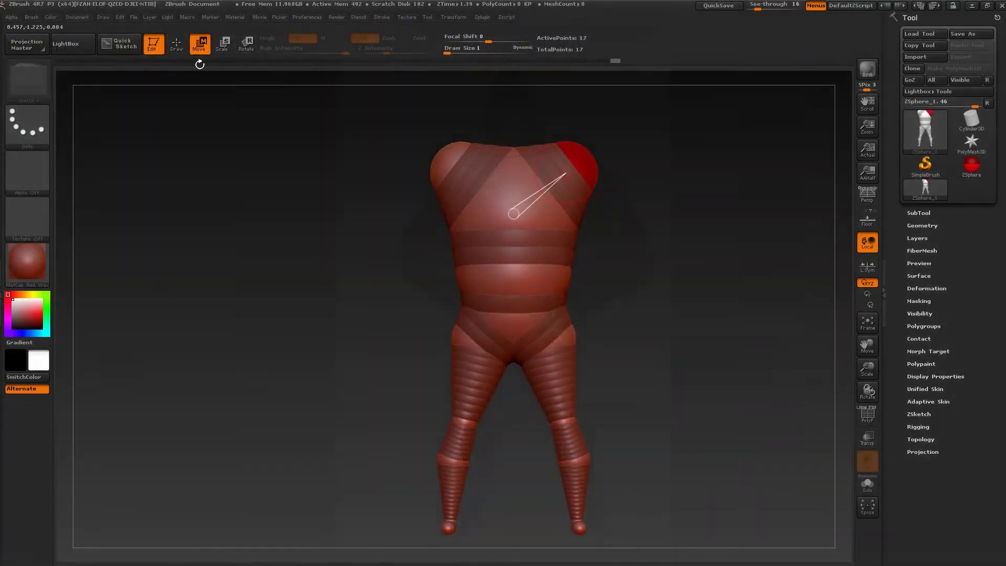
pyautogui.moveTo(586, 157); pyautogui.dragTo(594, 176)
pyautogui.moveTo(618, 288); pyautogui.dragTo(631, 293)
pyautogui.moveTo(590, 175); pyautogui.dragTo(560, 238)
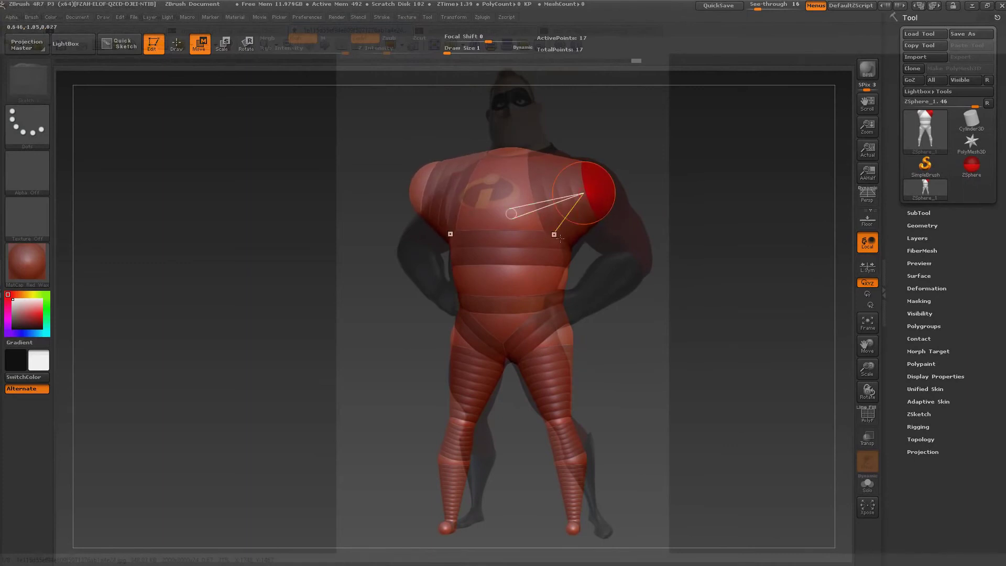
pyautogui.moveTo(658, 330); pyautogui.dragTo(618, 336)
pyautogui.moveTo(580, 189); pyautogui.dragTo(584, 194)
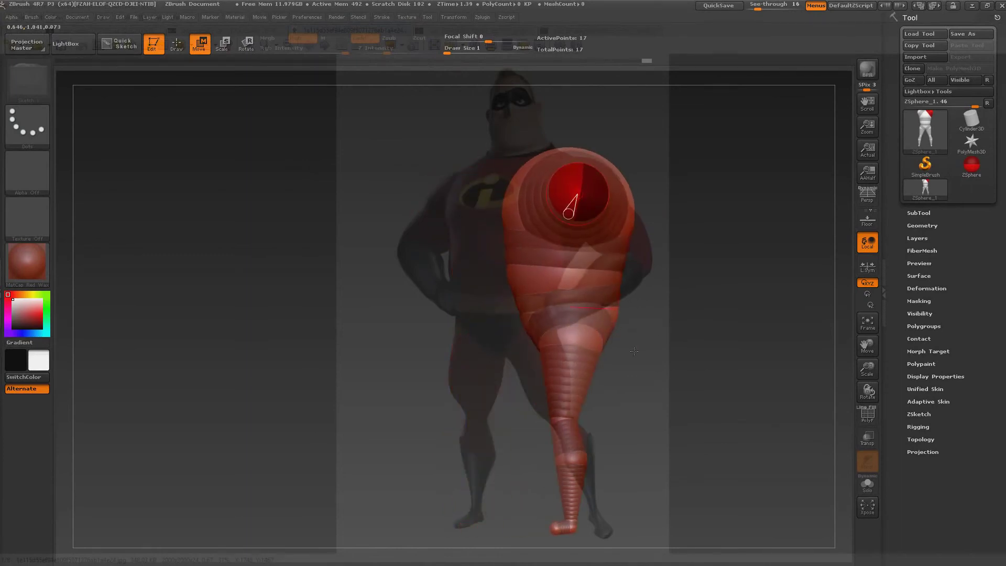
pyautogui.moveTo(634, 351)
pyautogui.mouseDown()
pyautogui.moveTo(676, 346)
pyautogui.moveTo(661, 344)
pyautogui.moveTo(635, 310)
pyautogui.moveTo(645, 346)
pyautogui.mouseUp()
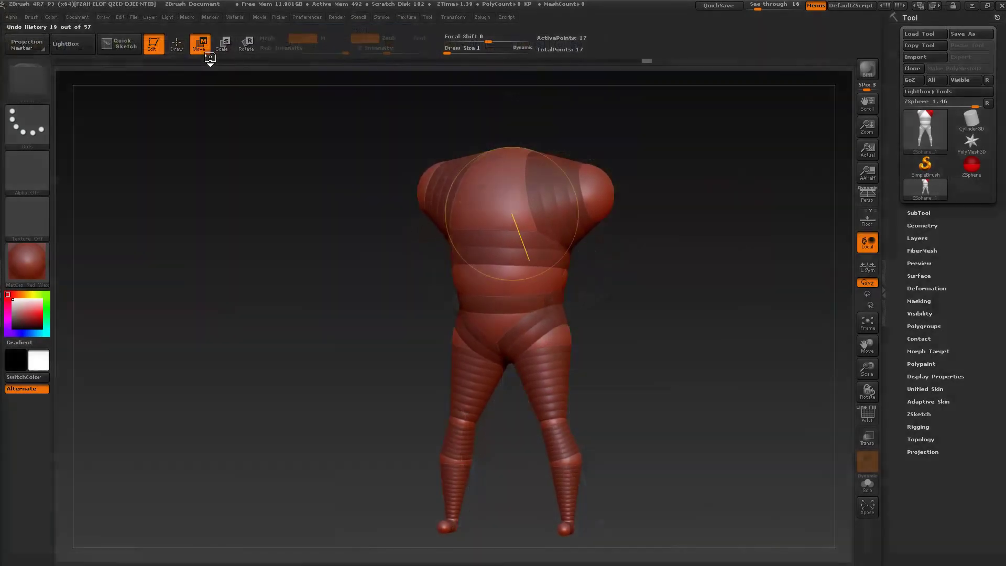
# - Draw mirrored elbow spheres on the shoulders and move them down and outward to form the upper arms
pyautogui.click(179, 50)
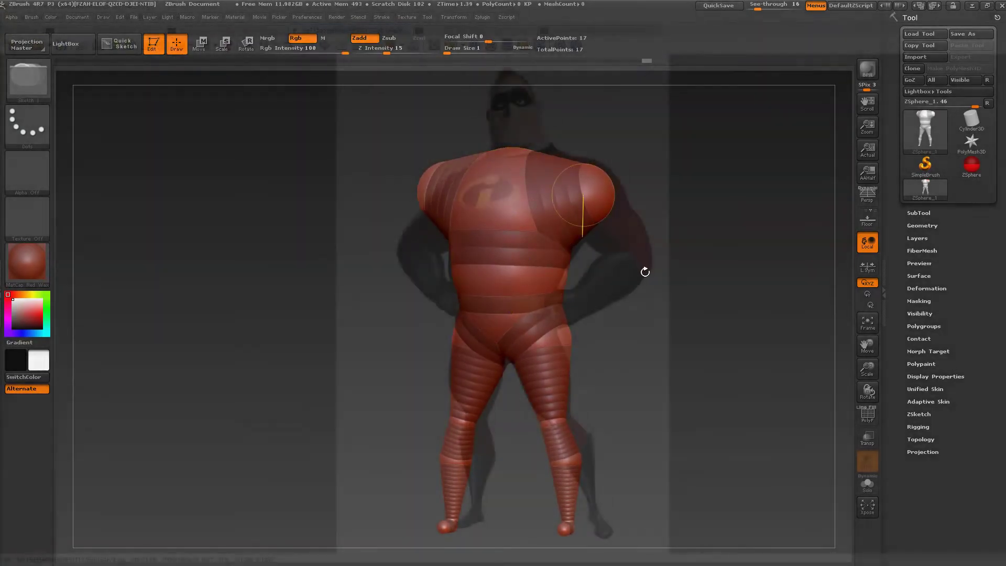
pyautogui.moveTo(644, 272)
pyautogui.mouseDown()
pyautogui.moveTo(611, 213)
pyautogui.moveTo(622, 221)
pyautogui.mouseUp()
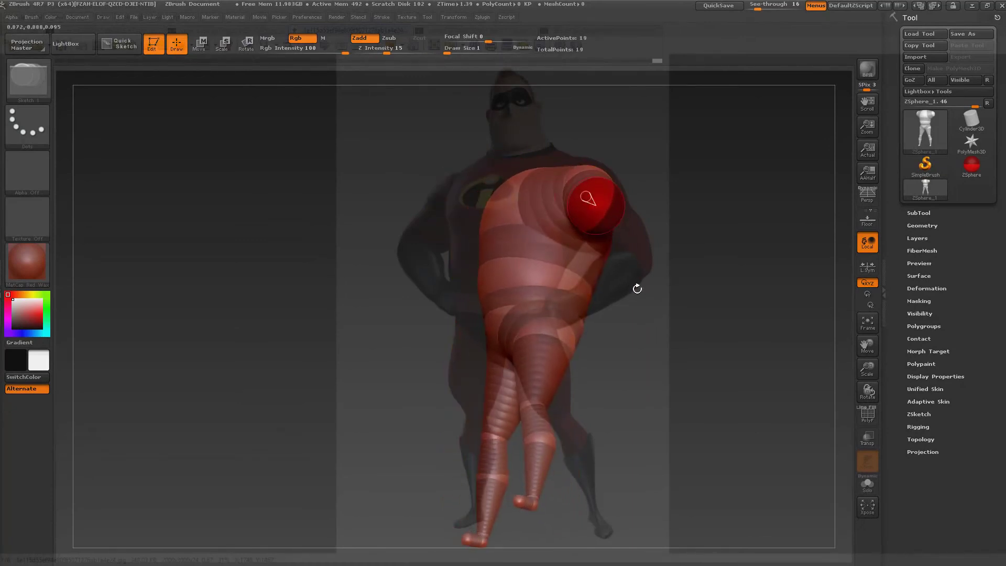
pyautogui.moveTo(638, 290); pyautogui.dragTo(586, 276)
pyautogui.click(201, 53)
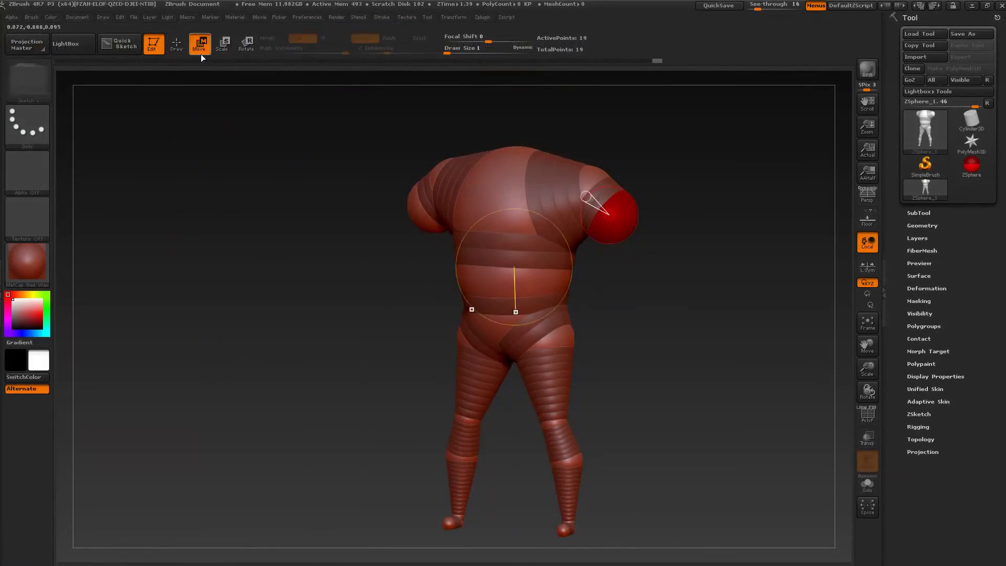
pyautogui.moveTo(623, 229); pyautogui.dragTo(635, 276)
# - Fine-tune the position of the shoulder spheres against the reference
pyautogui.click(595, 175)
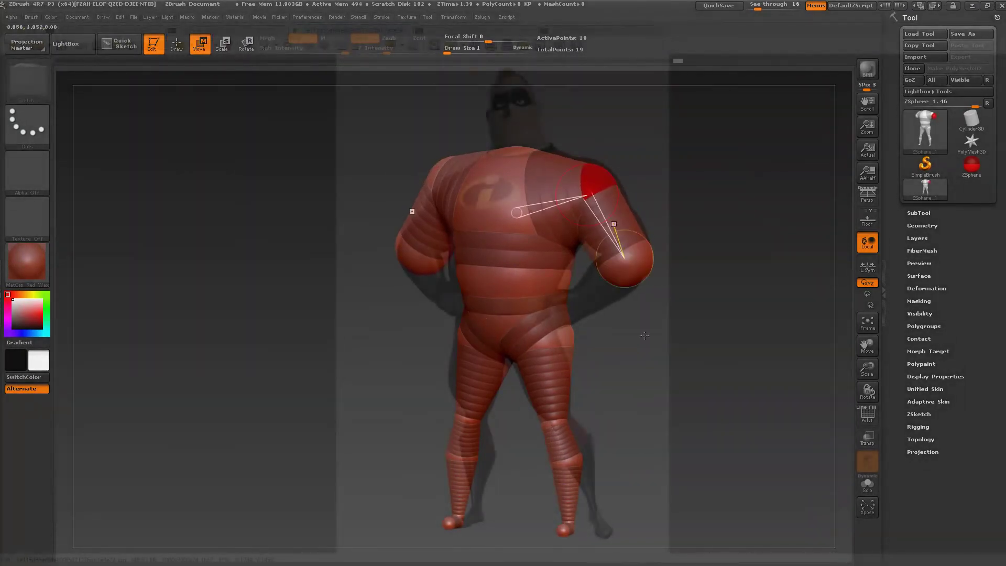
pyautogui.moveTo(629, 356); pyautogui.dragTo(652, 365)
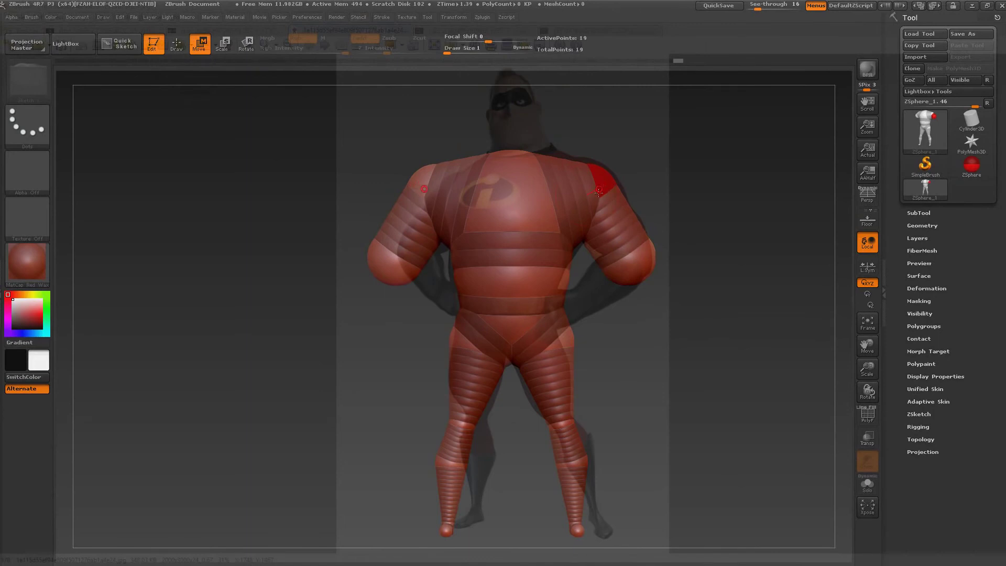
pyautogui.moveTo(703, 324)
pyautogui.mouseDown()
pyautogui.moveTo(618, 314)
pyautogui.moveTo(641, 313)
pyautogui.moveTo(626, 272)
pyautogui.mouseUp()
# - Draw mirrored wrist spheres on the elbows and pull them downward to extend the forearms
pyautogui.click(178, 46)
pyautogui.moveTo(681, 361); pyautogui.dragTo(644, 361)
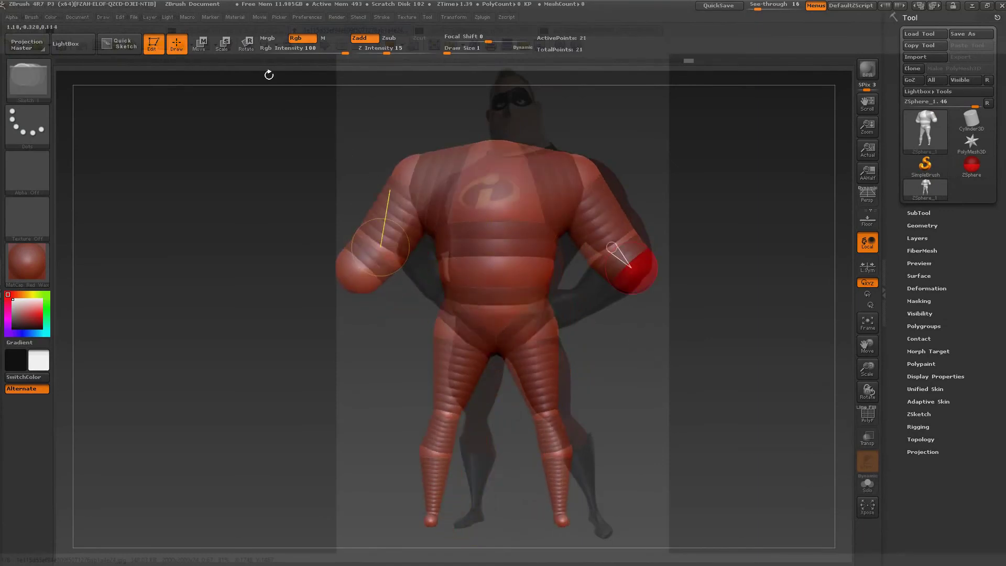
pyautogui.click(199, 45)
pyautogui.moveTo(643, 295); pyautogui.dragTo(659, 363)
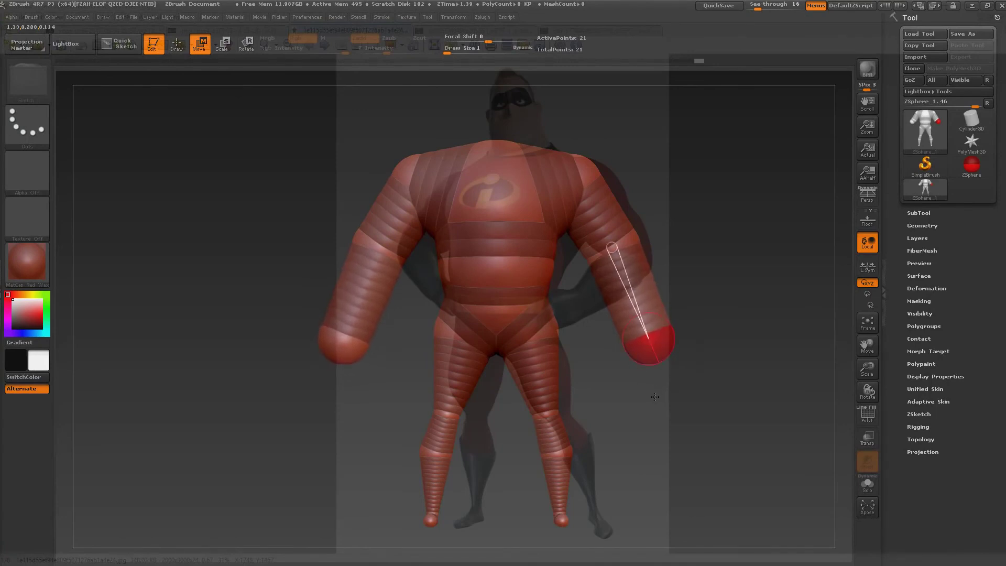
# - Bend the forearms inward so the wrists rest at the hips, and move the elbows outward over the reference
pyautogui.moveTo(686, 395); pyautogui.dragTo(640, 401)
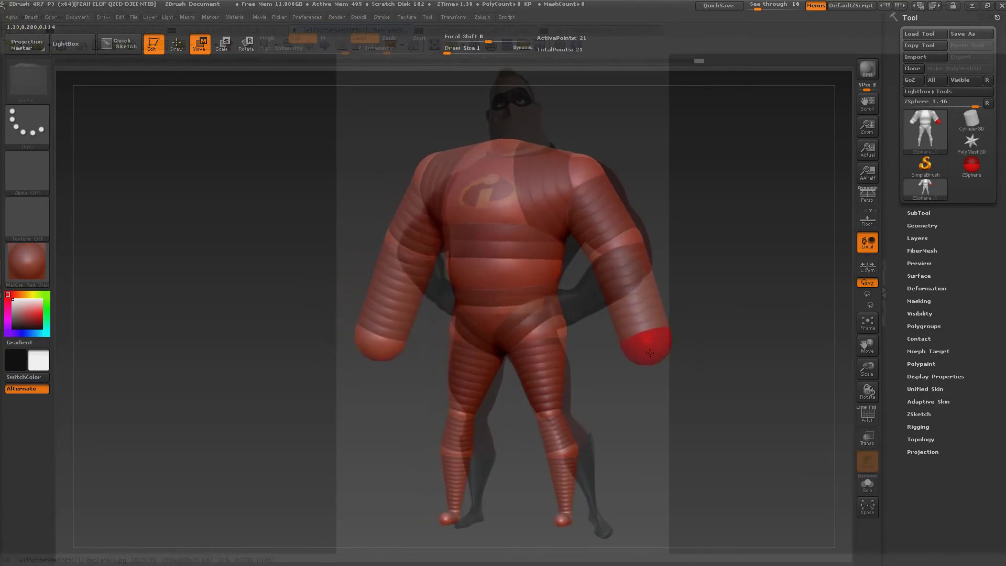
pyautogui.moveTo(649, 353); pyautogui.dragTo(575, 310)
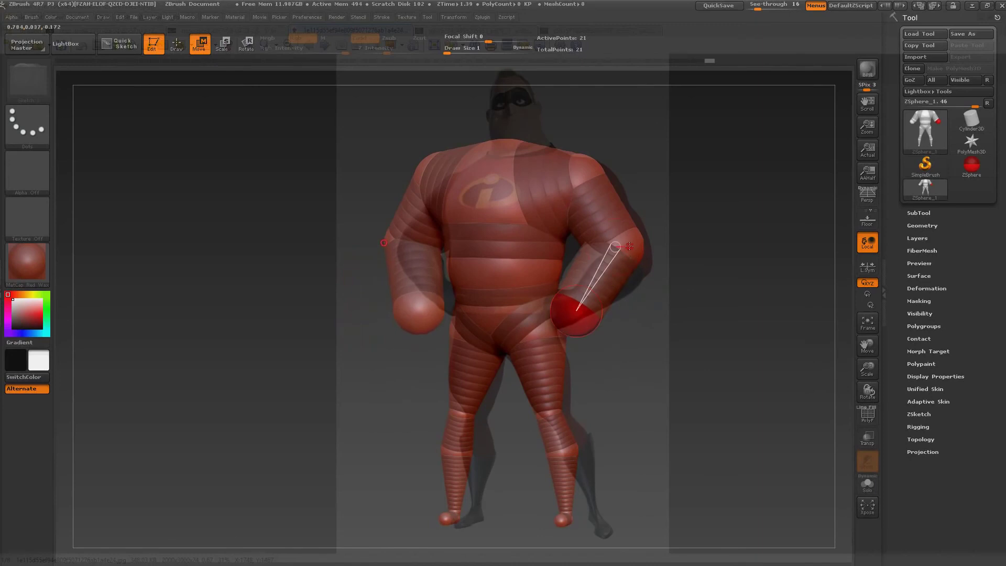
pyautogui.moveTo(629, 247); pyautogui.dragTo(649, 256)
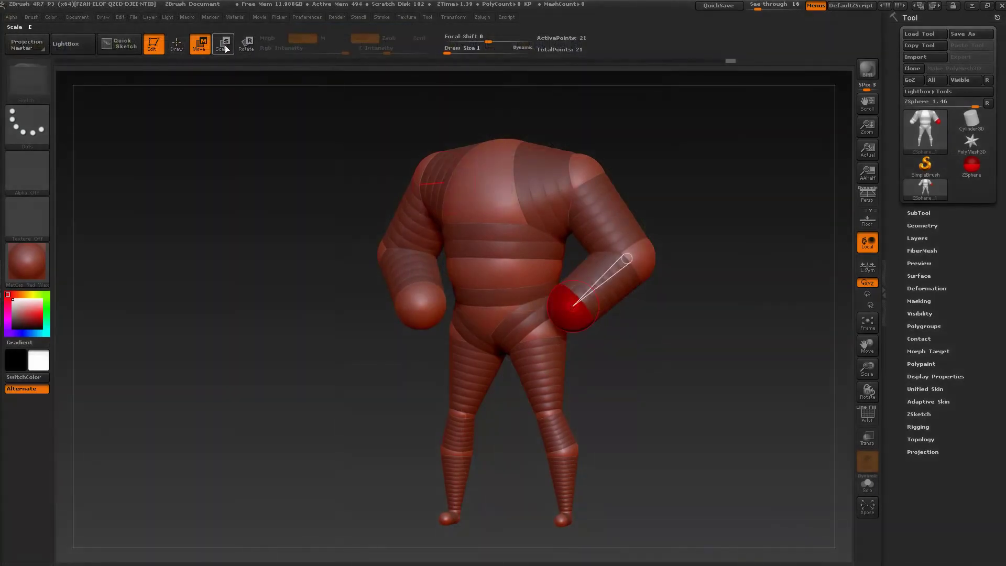
# - Scale down the wrist spheres to taper the forearms
pyautogui.click(222, 44)
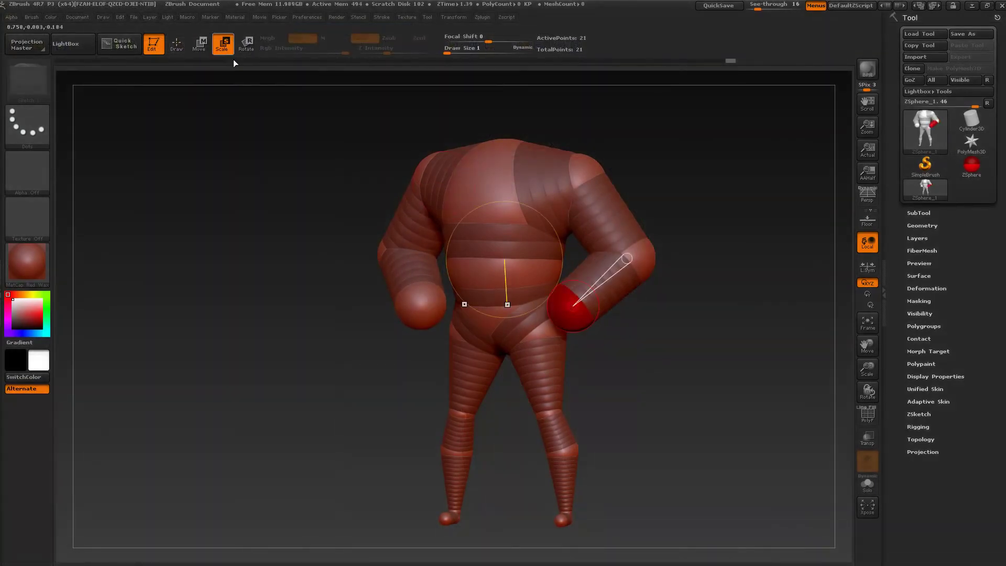
pyautogui.moveTo(578, 320); pyautogui.dragTo(561, 297)
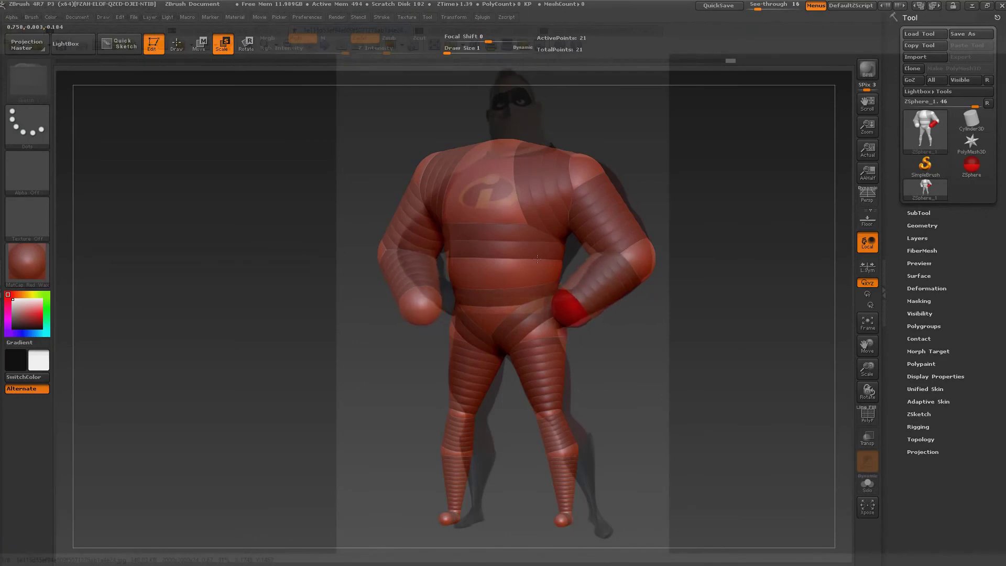
pyautogui.moveTo(538, 259); pyautogui.dragTo(531, 223)
pyautogui.moveTo(573, 311); pyautogui.dragTo(564, 287)
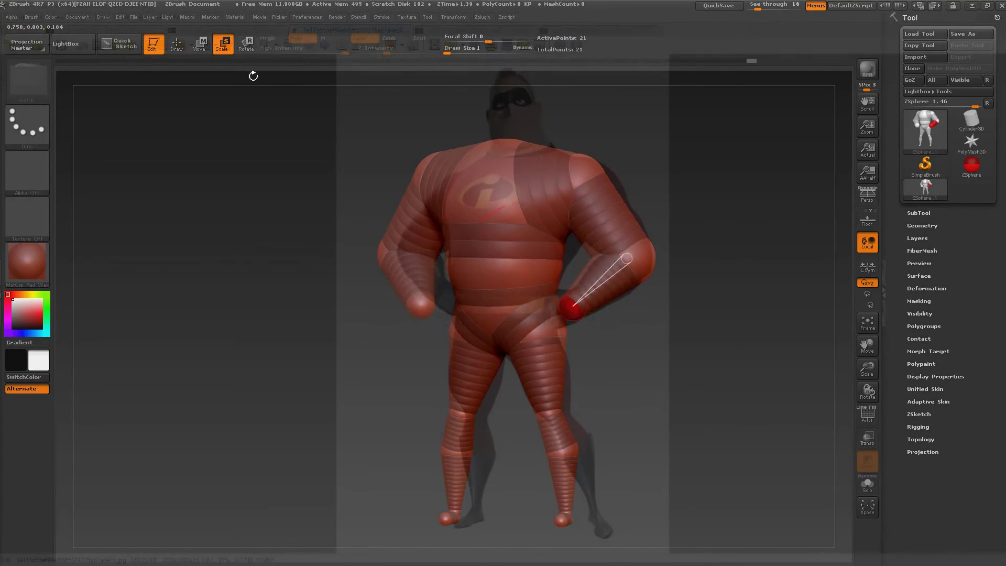
# - Adjust the arm joint positions, shifting the wrist spheres slightly outward beside the hips
pyautogui.press('w')
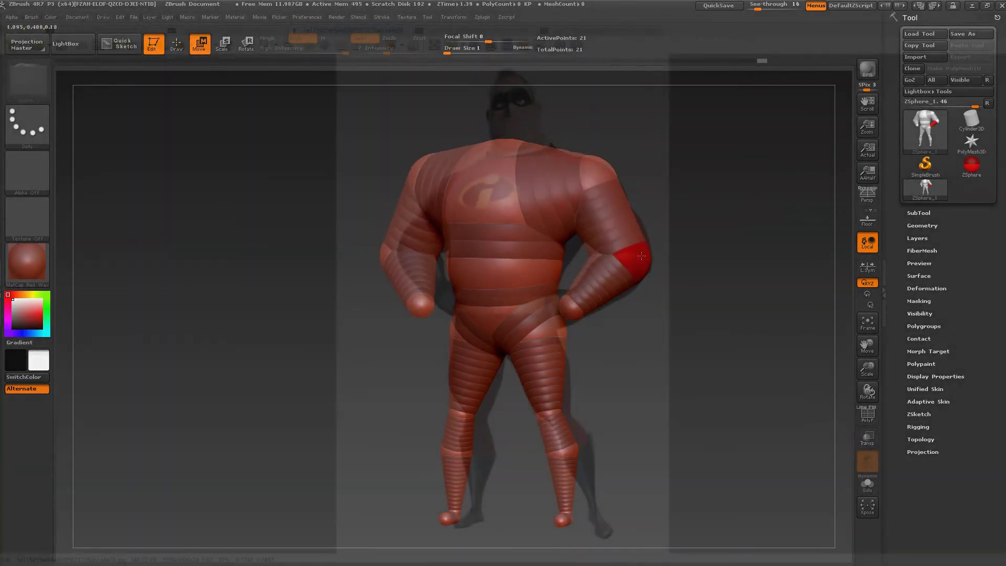
pyautogui.moveTo(570, 312); pyautogui.dragTo(581, 308)
pyautogui.moveTo(618, 371); pyautogui.dragTo(574, 334)
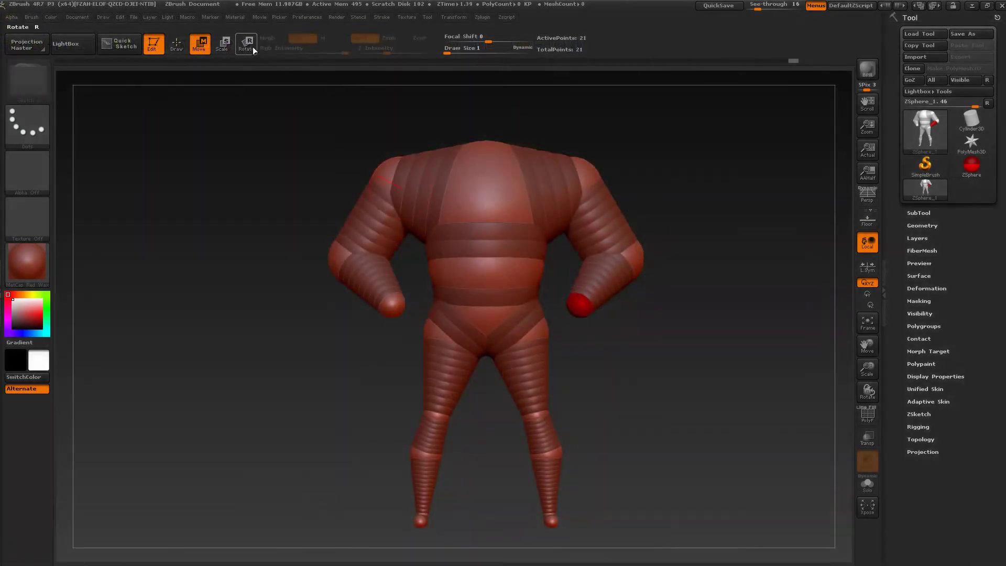
# - Draw mirrored hand spheres on the wrist ends, larger than the wrist spheres
pyautogui.click(247, 43)
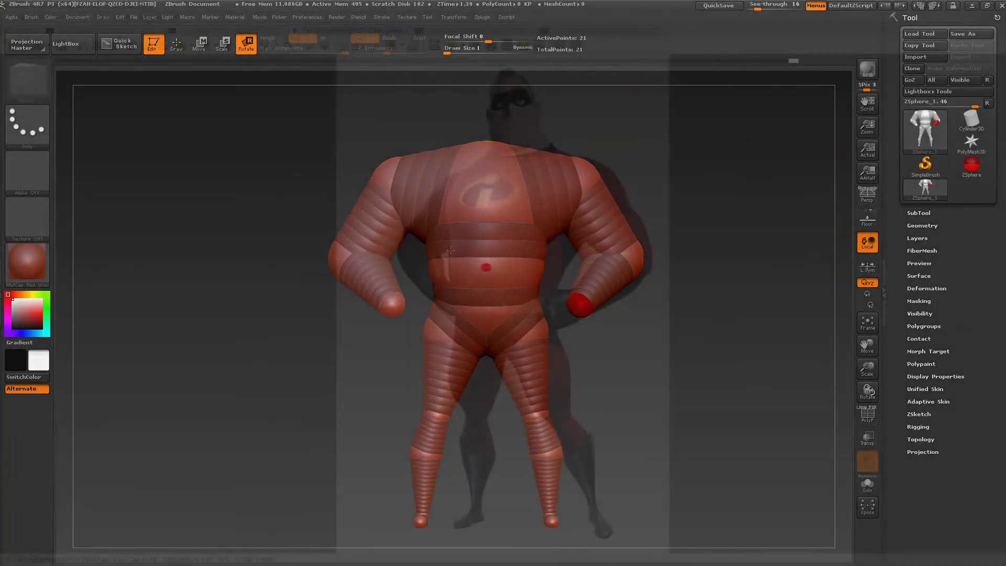
pyautogui.click(176, 44)
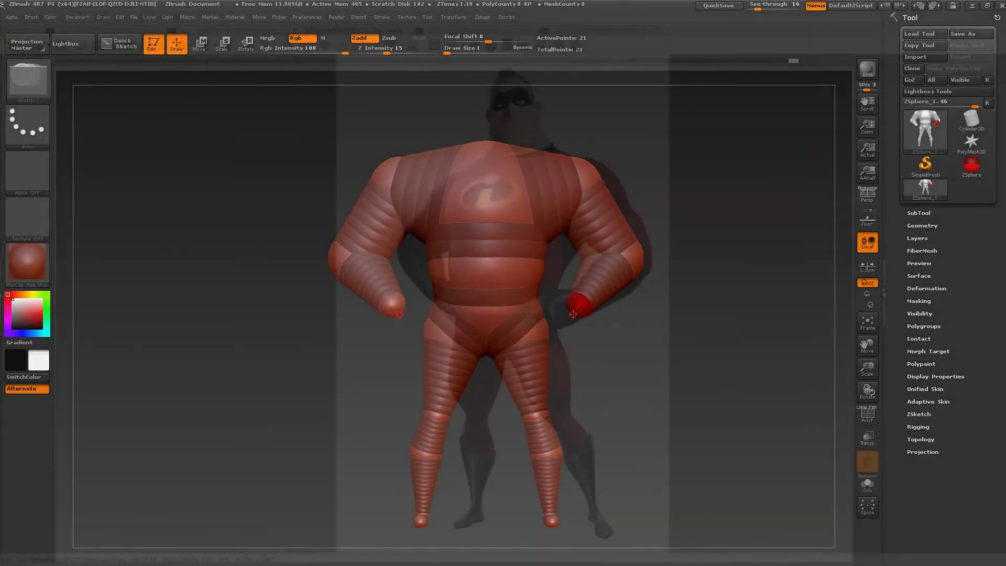
pyautogui.moveTo(574, 315); pyautogui.dragTo(590, 328)
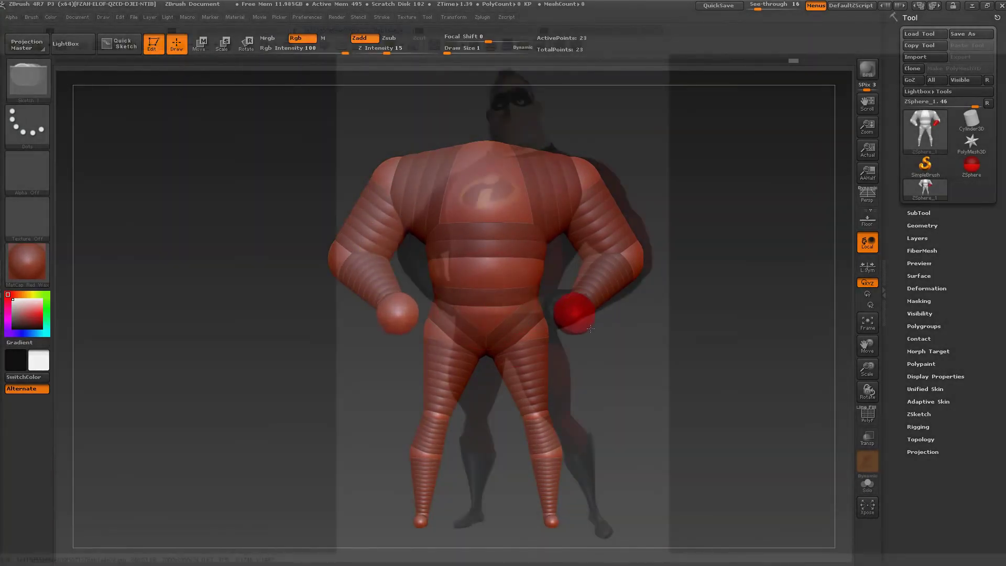
# - Move the mirrored hand spheres inward so the fists rest beside the hips, matching the reference pose
pyautogui.click(199, 43)
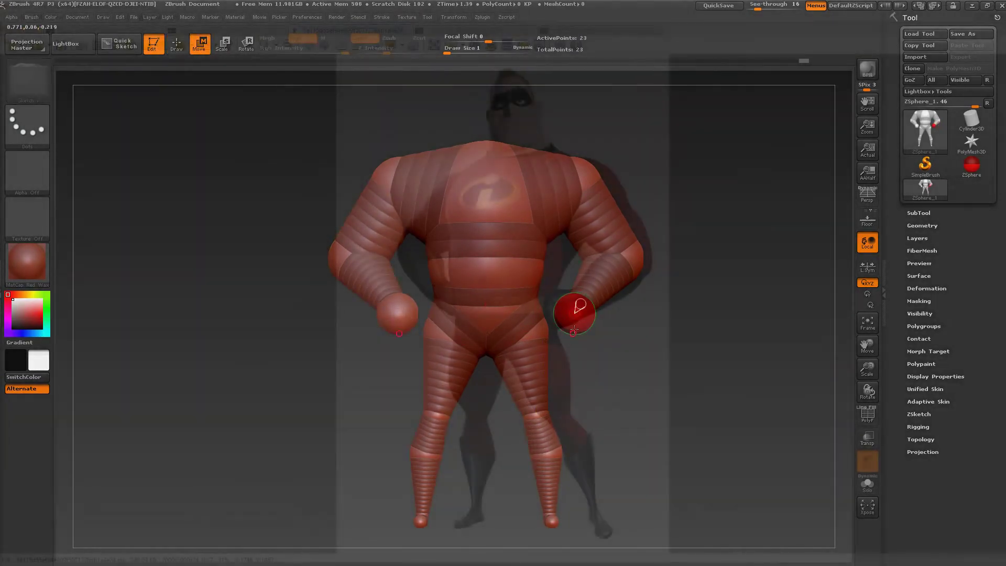
pyautogui.moveTo(574, 328); pyautogui.dragTo(559, 327)
pyautogui.moveTo(676, 330); pyautogui.dragTo(581, 265)
pyautogui.moveTo(572, 315); pyautogui.dragTo(576, 322)
pyautogui.moveTo(597, 267); pyautogui.dragTo(666, 376)
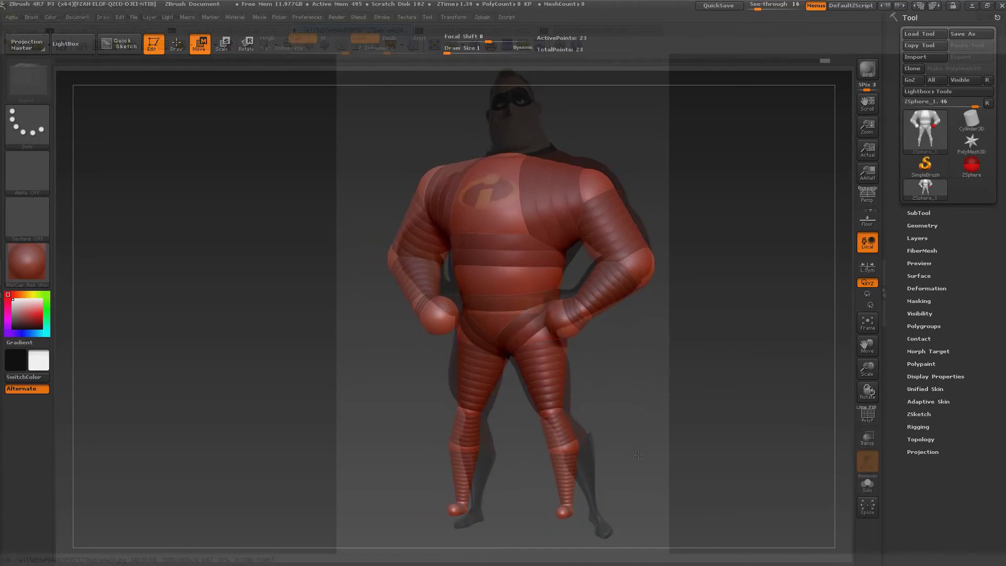
pyautogui.moveTo(639, 455); pyautogui.dragTo(650, 449)
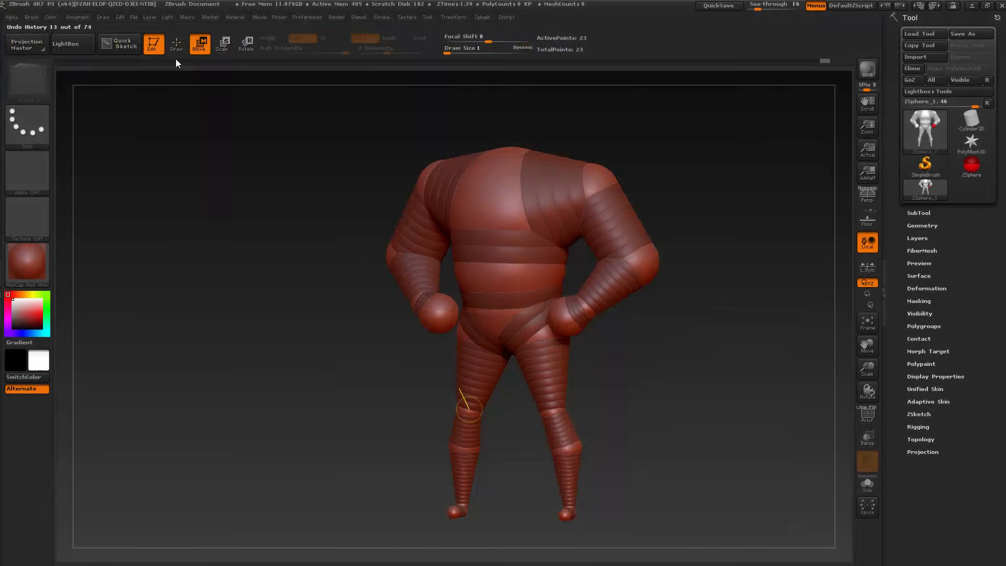
# - Undo the extra spheres drawn on the feet and adjust the position of the existing foot spheres at the ankles
pyautogui.click(176, 44)
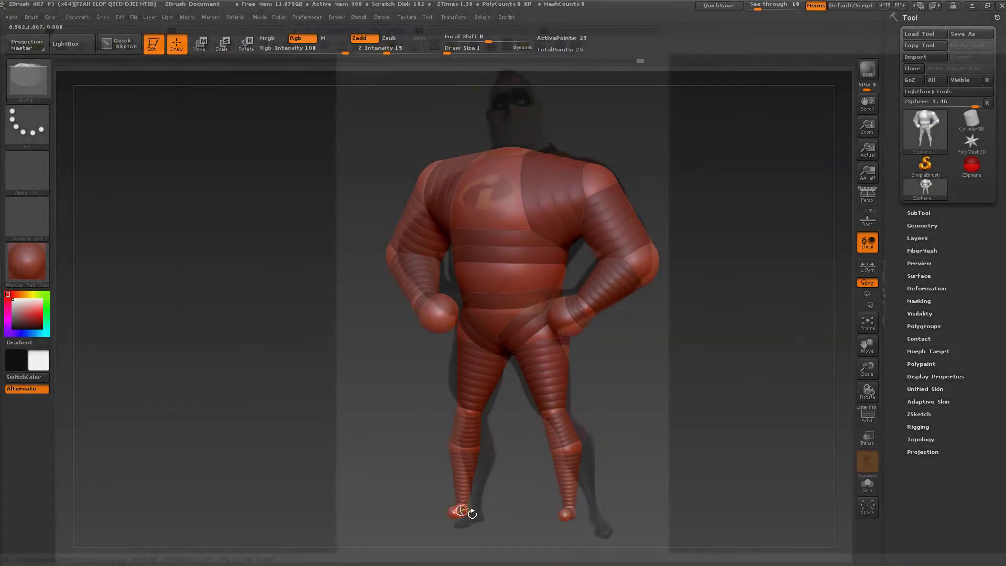
pyautogui.hotkey('ctrl', 'z')
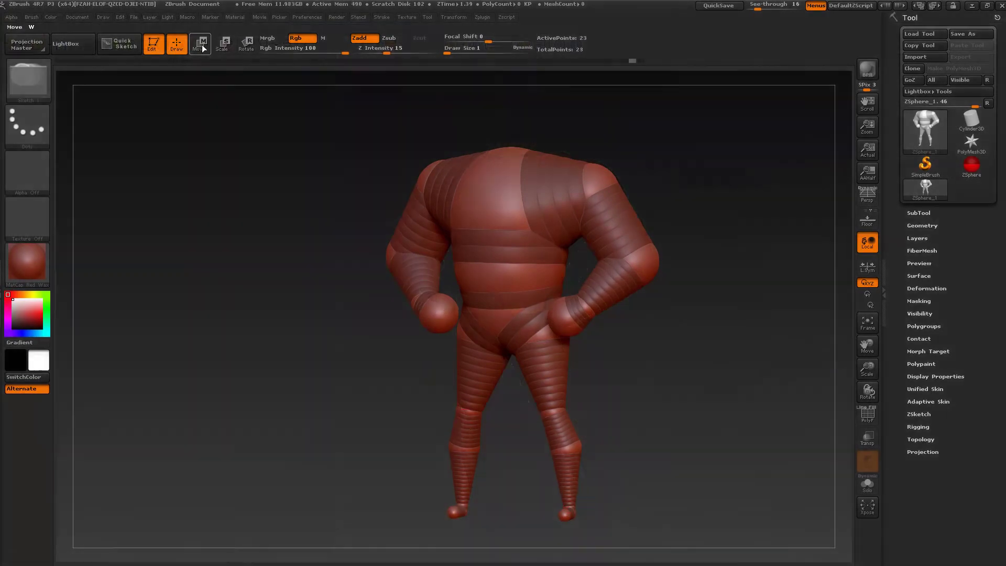
pyautogui.click(200, 46)
pyautogui.moveTo(581, 381); pyautogui.dragTo(537, 519)
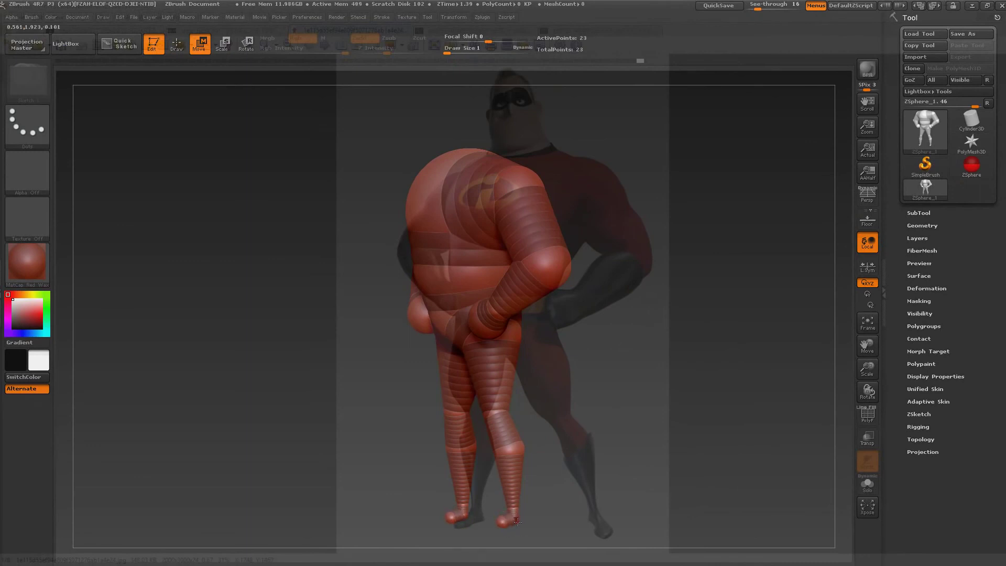
pyautogui.moveTo(545, 516); pyautogui.dragTo(634, 505)
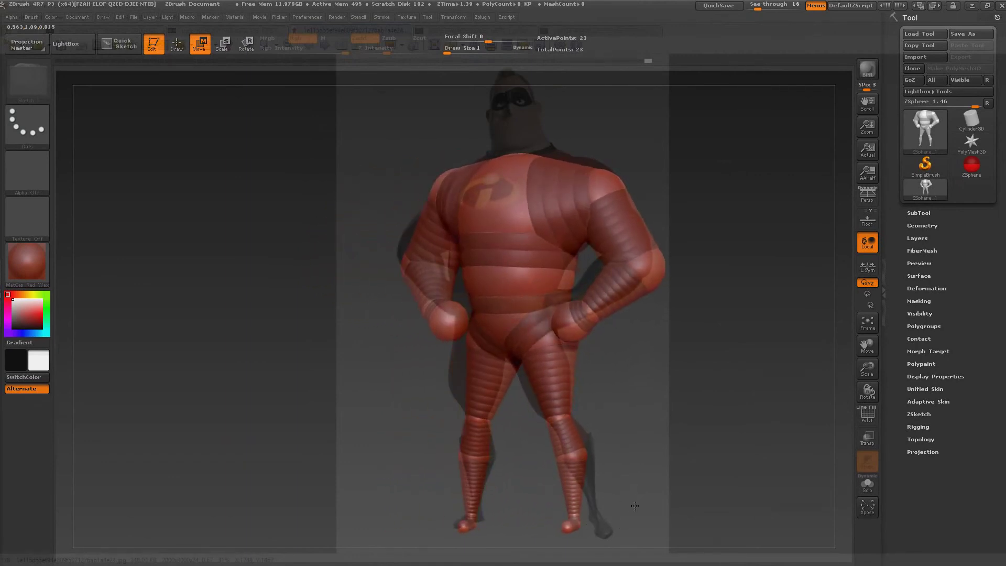
pyautogui.moveTo(581, 455); pyautogui.dragTo(518, 467)
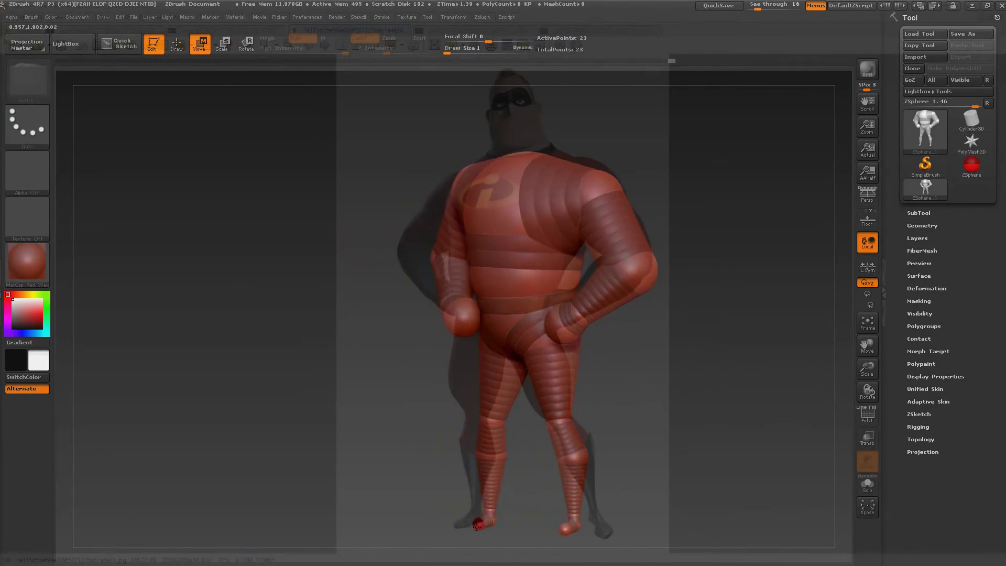
pyautogui.moveTo(479, 526); pyautogui.dragTo(661, 458)
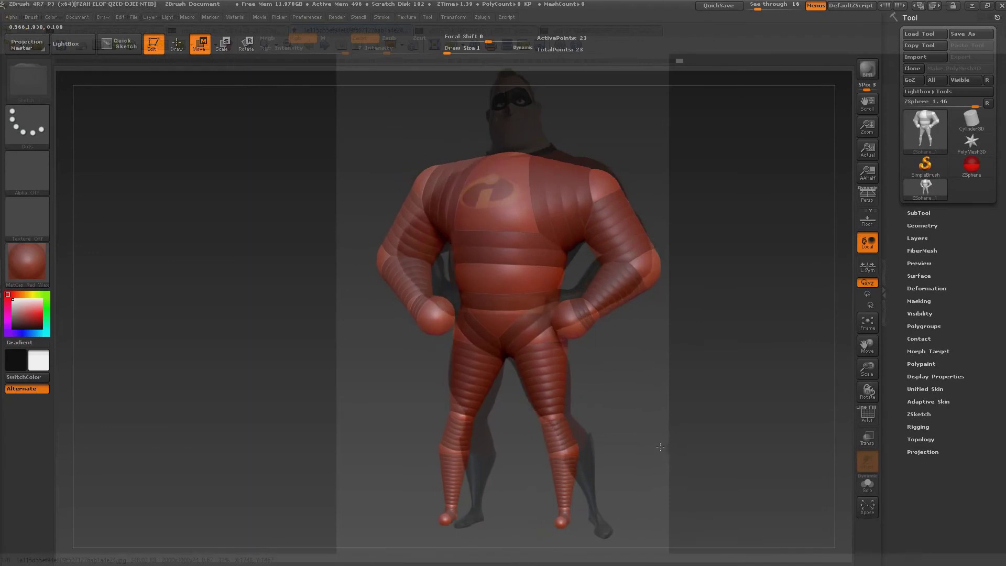
pyautogui.moveTo(666, 450); pyautogui.dragTo(664, 468)
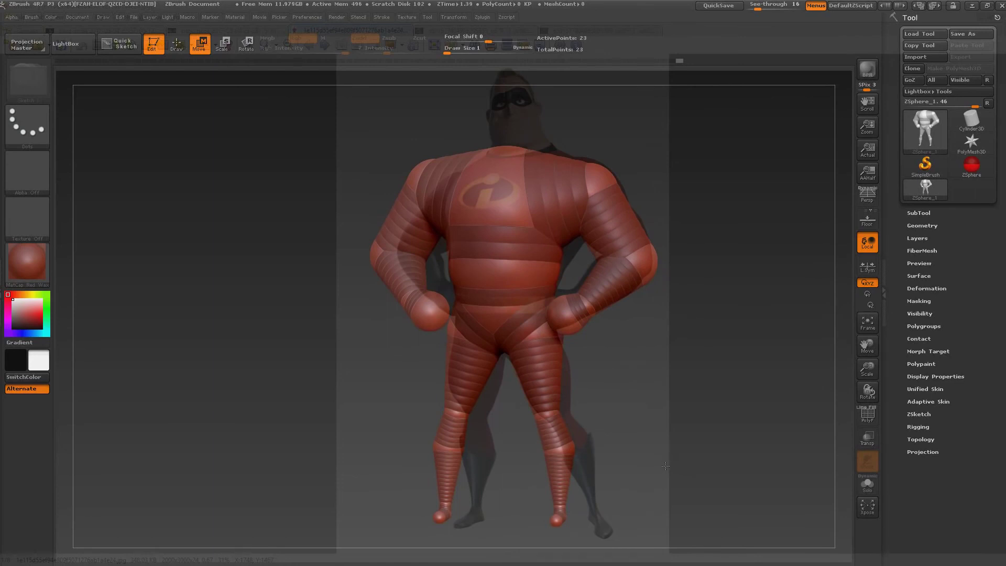